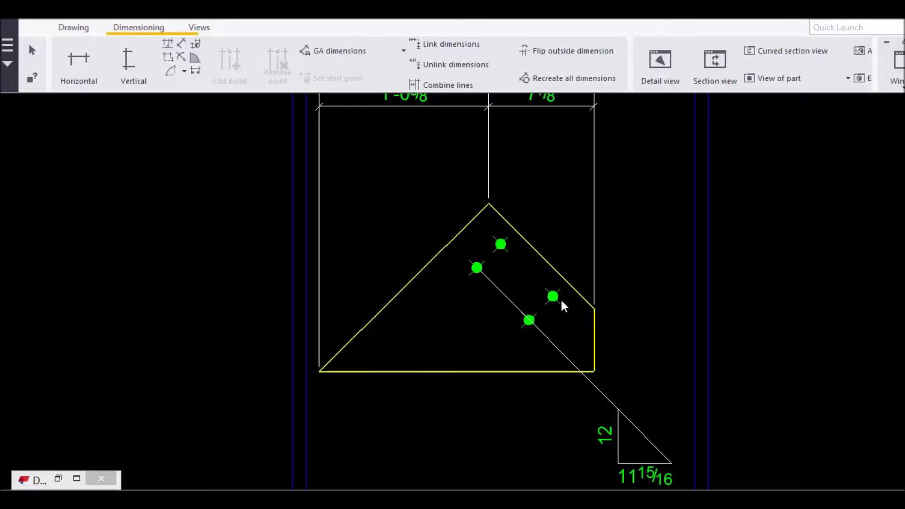
- Delete the existing slope-triangle angle dimension running along the lower bolt line of the plate
scroll(563, 303, "down", 3)
scroll(607, 320, "up", 2)
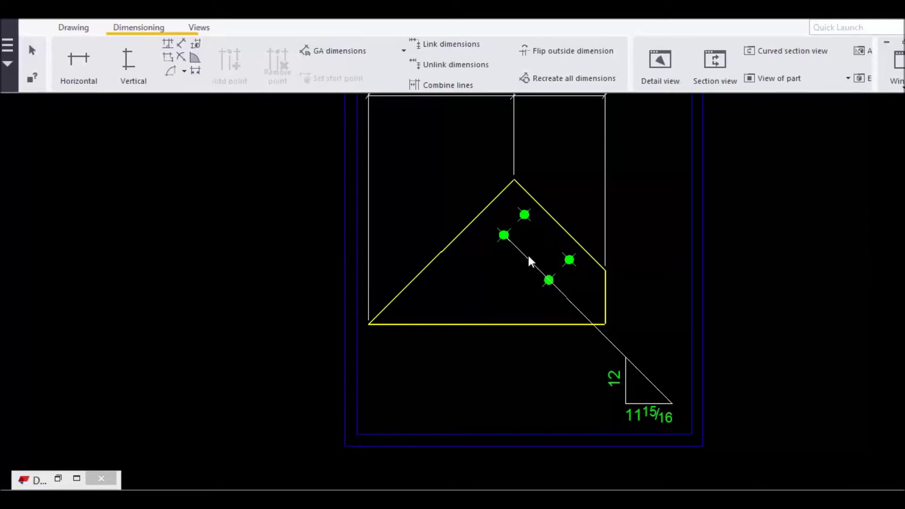
left_click(647, 405)
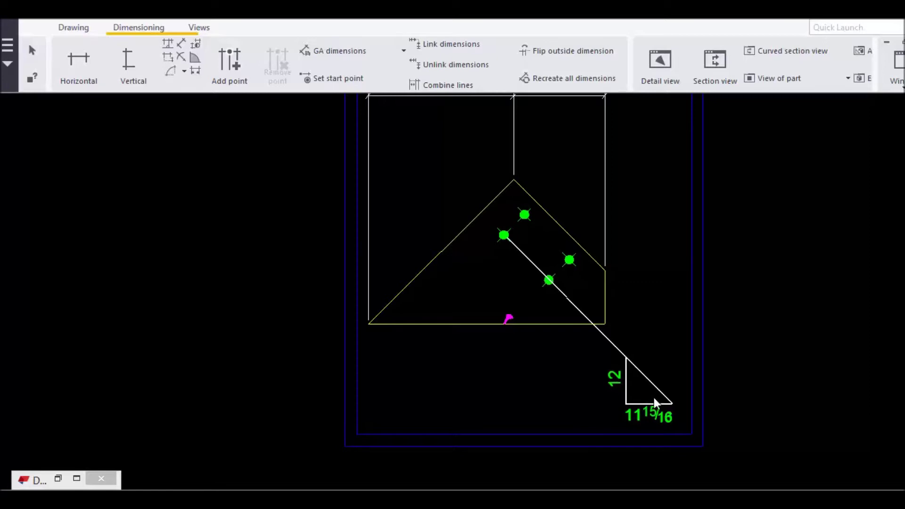
key("Delete")
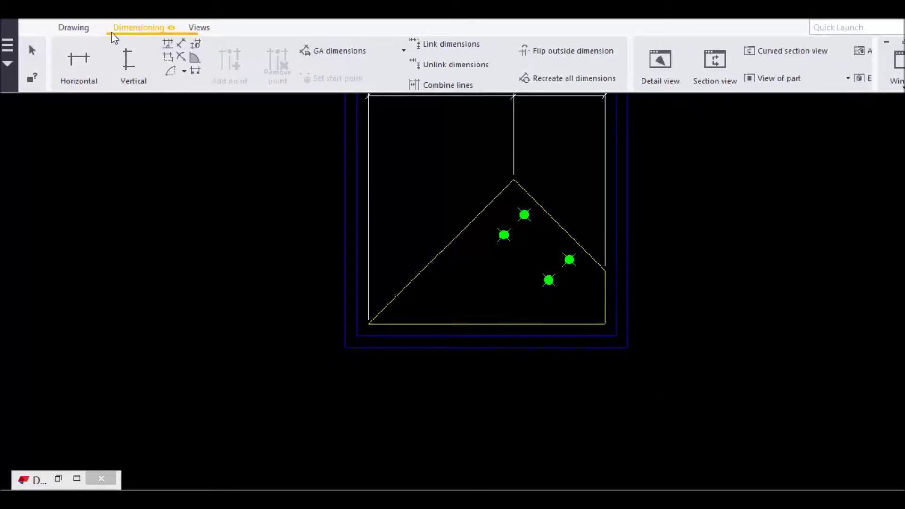
- Begin an angle dimension at the lower row's upper bolt, with its first leg square to the plate's bottom edge
left_click(75, 30)
left_click(137, 28)
left_click(193, 59)
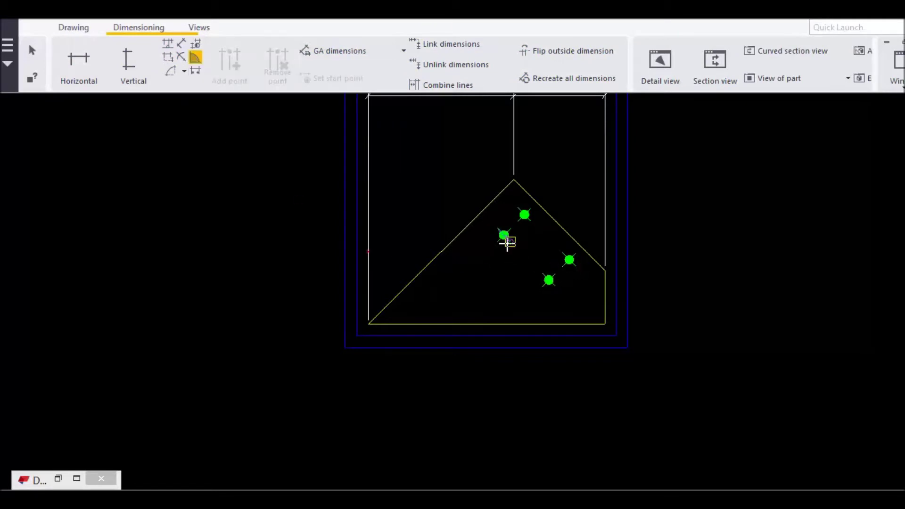
scroll(475, 246, "up", 3)
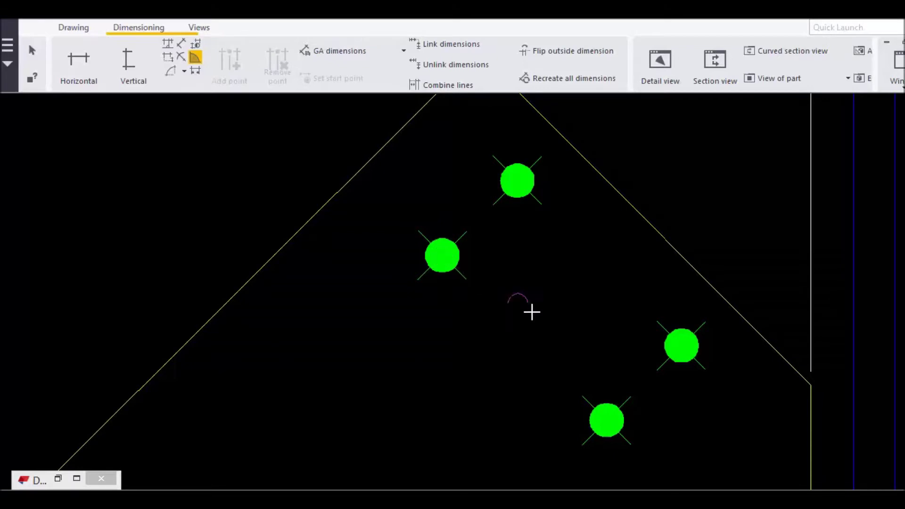
scroll(476, 278, "down", 3)
scroll(519, 231, "up", 4)
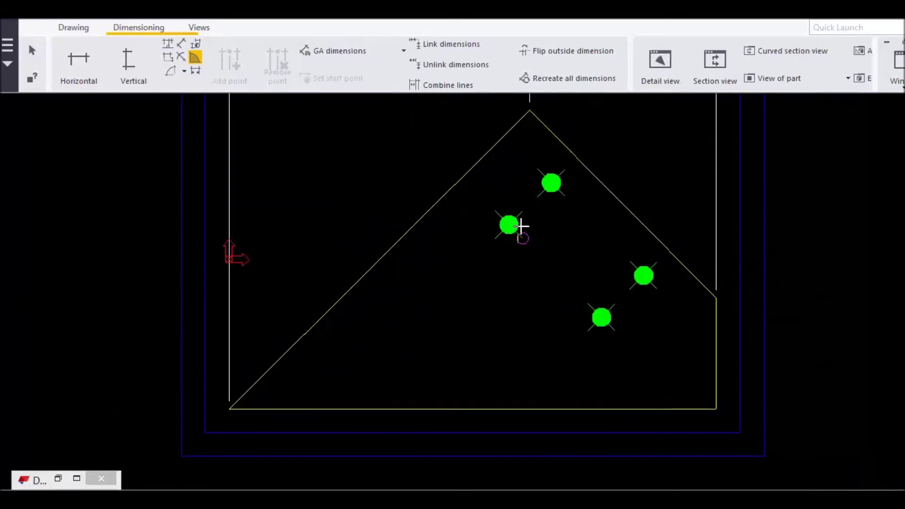
left_click(503, 220)
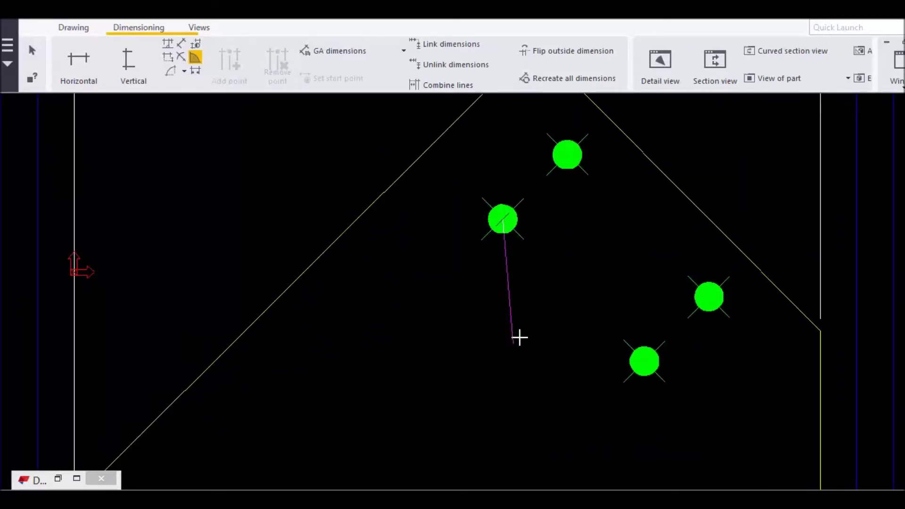
middle_click_drag(519, 337, 515, 257)
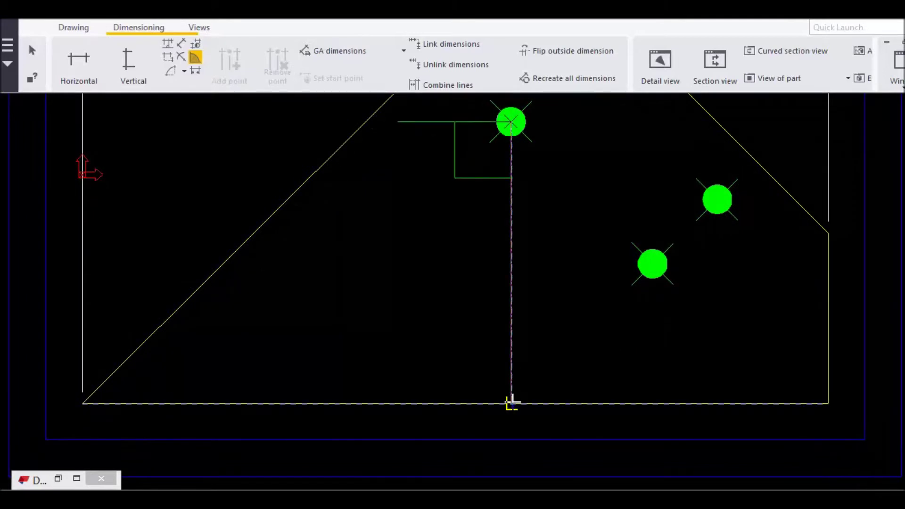
scroll(516, 362, "down", 3)
left_click(514, 384)
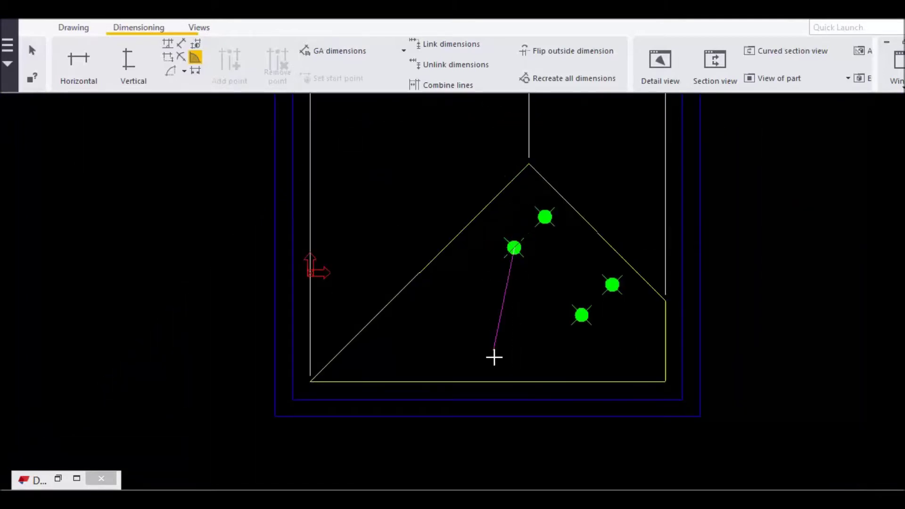
middle_click_drag(513, 336, 514, 362)
scroll(514, 362, "down", 1)
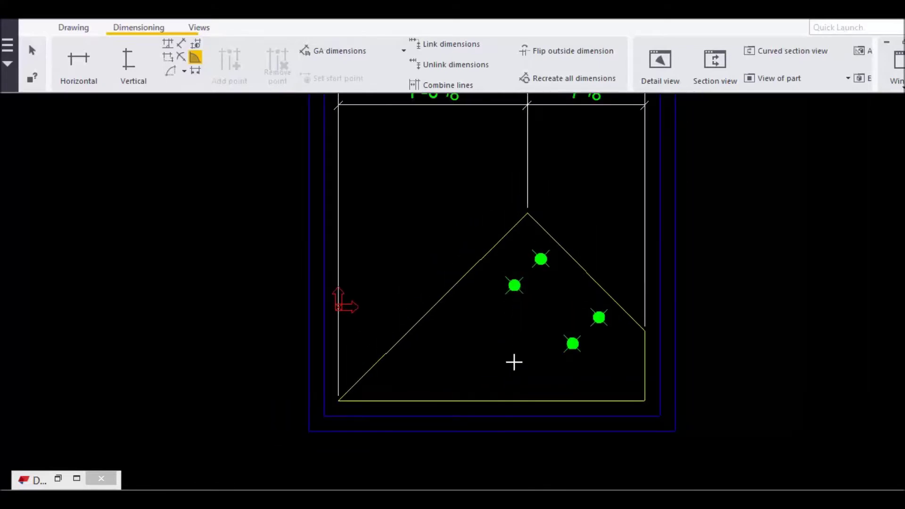
scroll(507, 405, "up", 3)
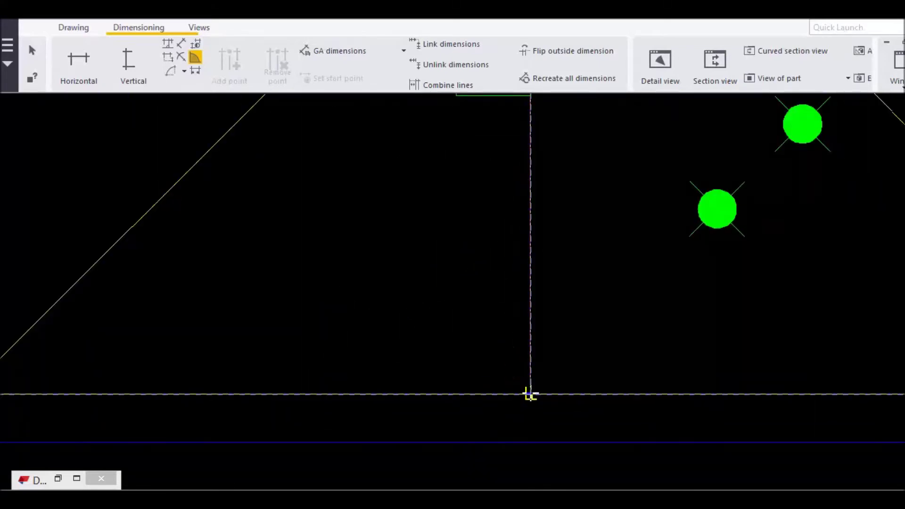
left_click(531, 394)
scroll(587, 324, "down", 3)
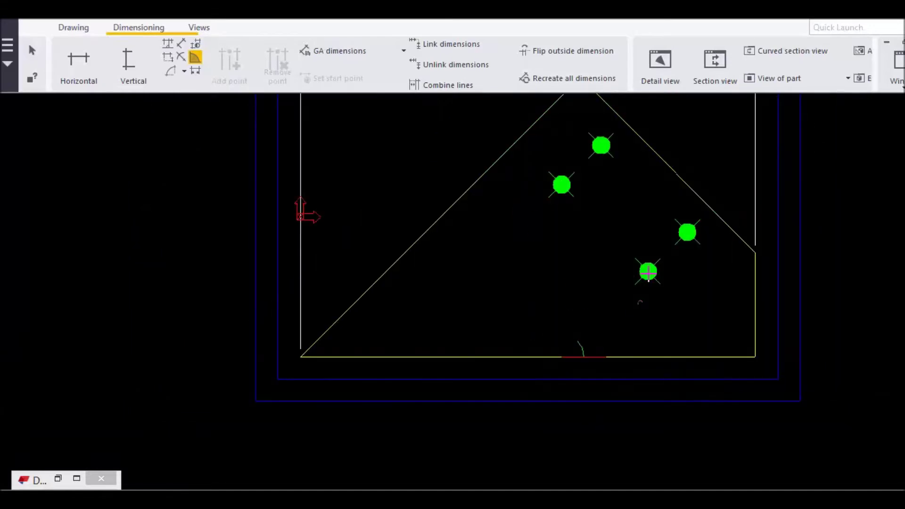
- Complete the angle dimension through the other bolt of the lower row and place its slope triangle
scroll(652, 282, "up", 3)
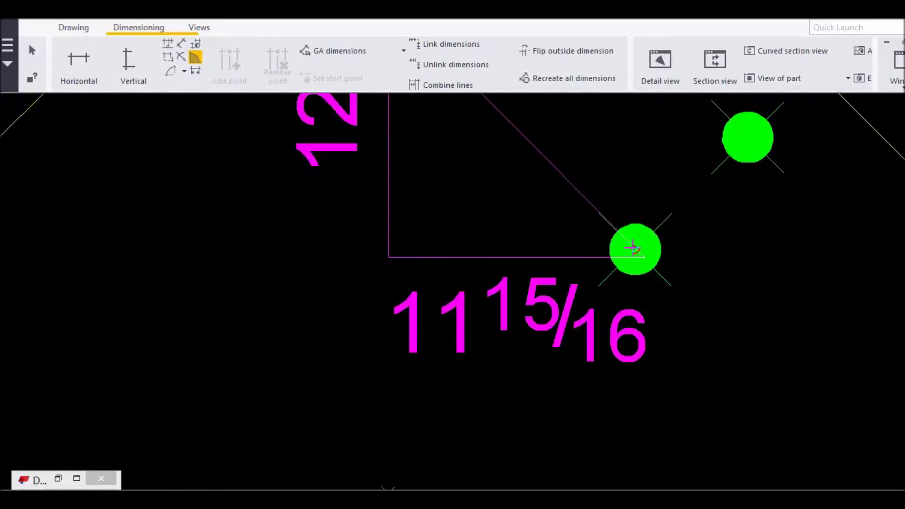
scroll(636, 249, "down", 5)
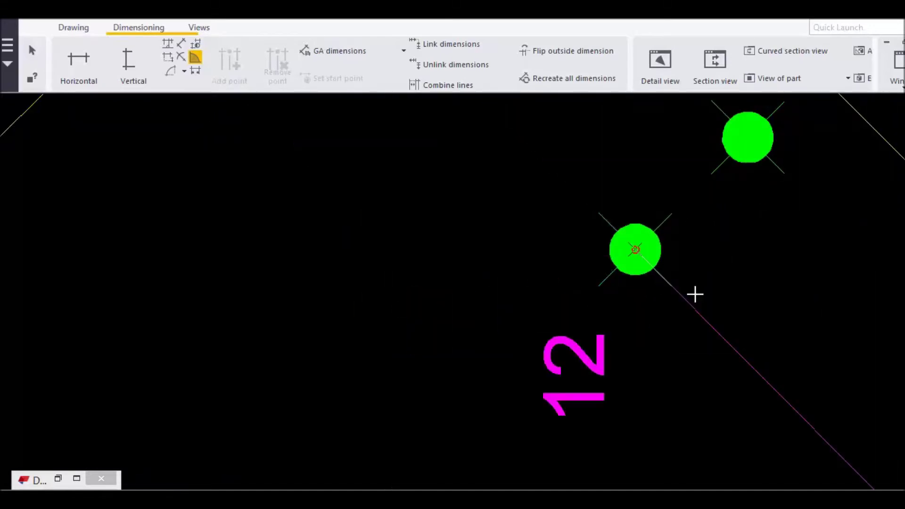
left_click(630, 340)
scroll(634, 345, "down", 4)
scroll(544, 271, "up", 3)
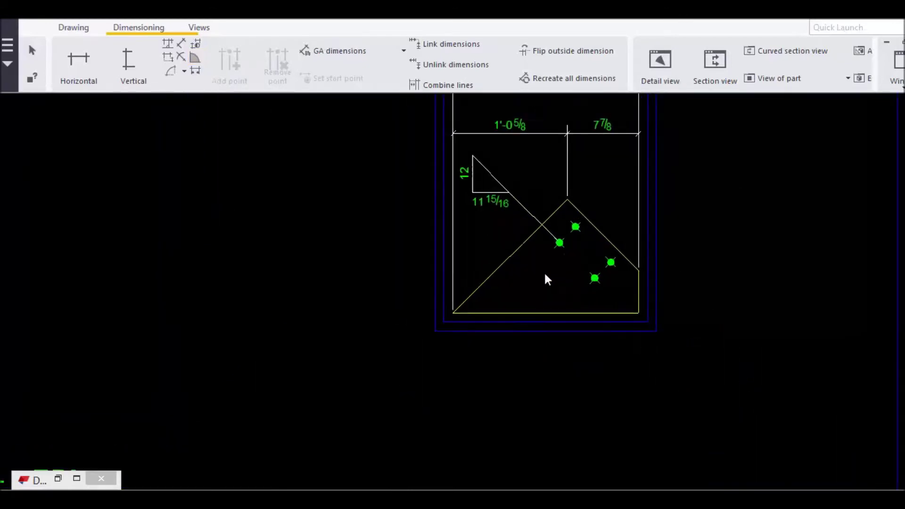
- Move the slope triangle along the bolt line to just outside the plate's lower-right corner
left_click_drag(459, 165, 732, 413)
scroll(732, 413, "down", 2)
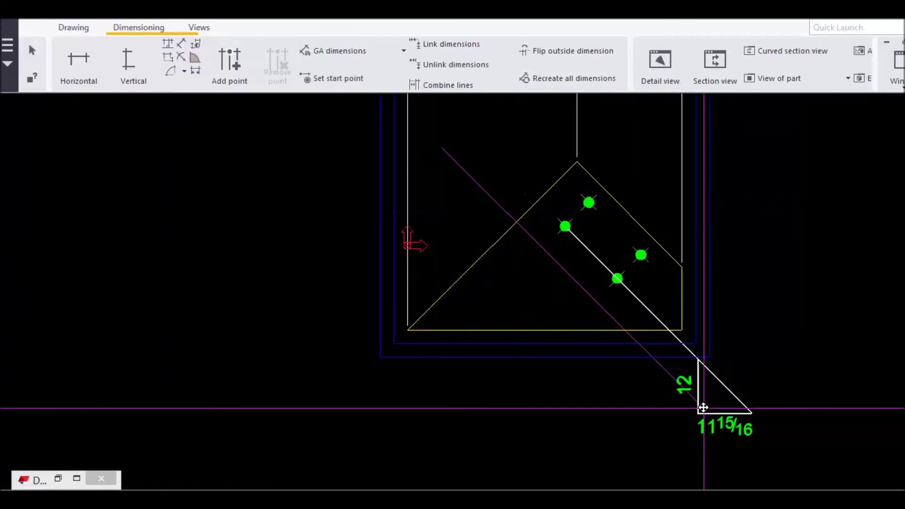
left_click(769, 328)
scroll(769, 327, "down", 4)
scroll(747, 354, "up", 4)
left_click_drag(765, 429, 614, 398)
left_click(614, 399)
scroll(615, 398, "down", 3)
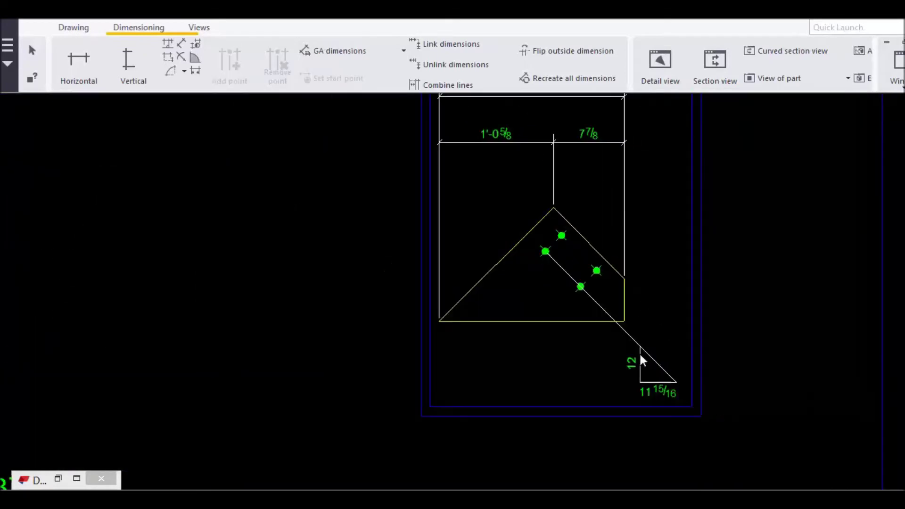
middle_click_drag(636, 310, 623, 347)
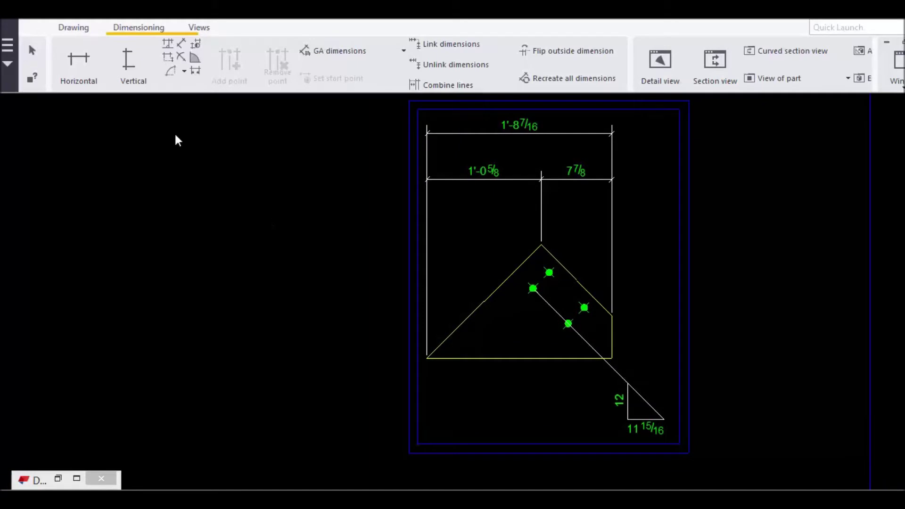
- Try to dimension the two bolt rows to the plate's apex, perpendicular to the bolt line
left_click(197, 71)
scroll(565, 332, "up", 5)
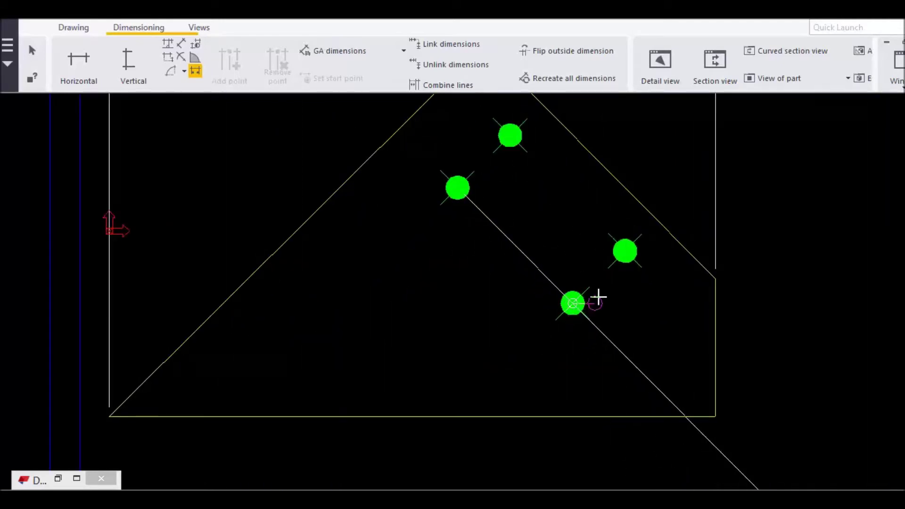
left_click(626, 250)
mouse_move(658, 221)
middle_mouse_down()
mouse_move(810, 350)
mouse_move(866, 368)
middle_mouse_up()
left_click(690, 193)
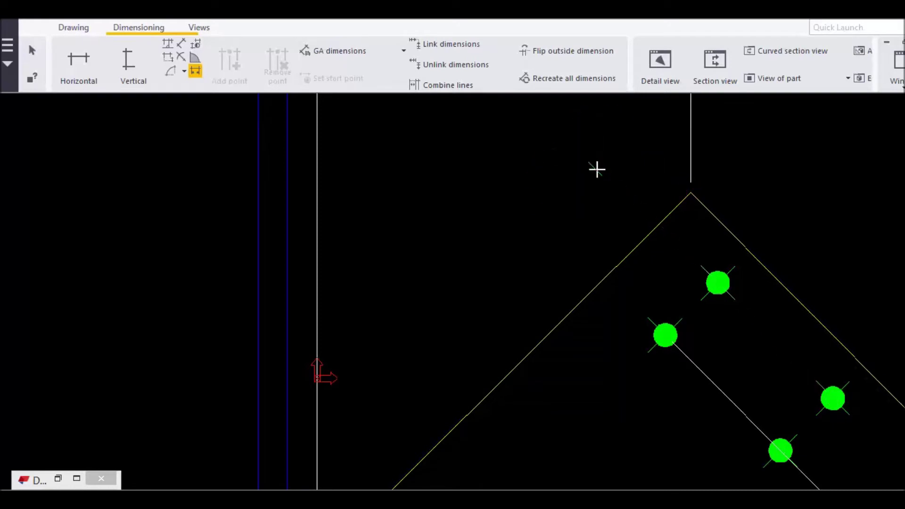
scroll(600, 175, "down", 1)
middle_click(600, 175)
key("Escape")
scroll(630, 217, "down", 3)
scroll(578, 171, "up", 3)
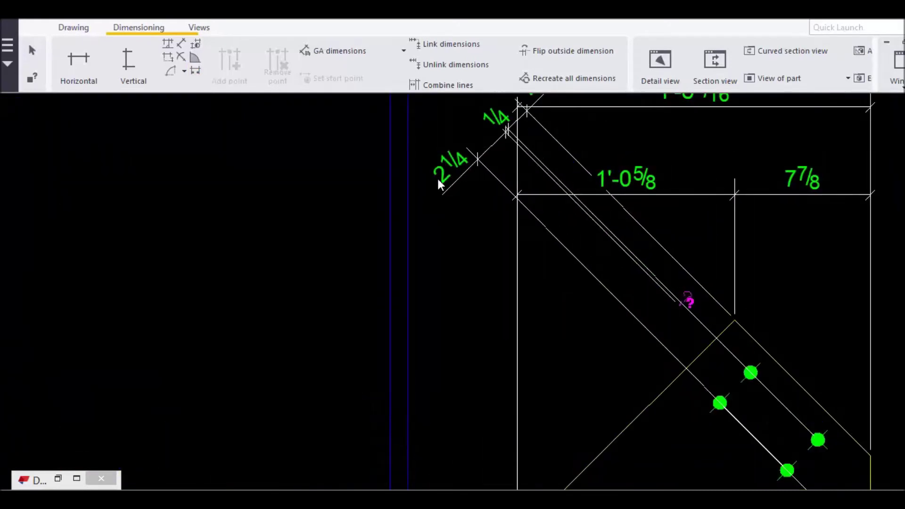
- Delete the sloped dimension line with the 2 1/4, 1/4 and 1 1/2 segments
left_click(453, 163)
left_click_drag(454, 163, 592, 300)
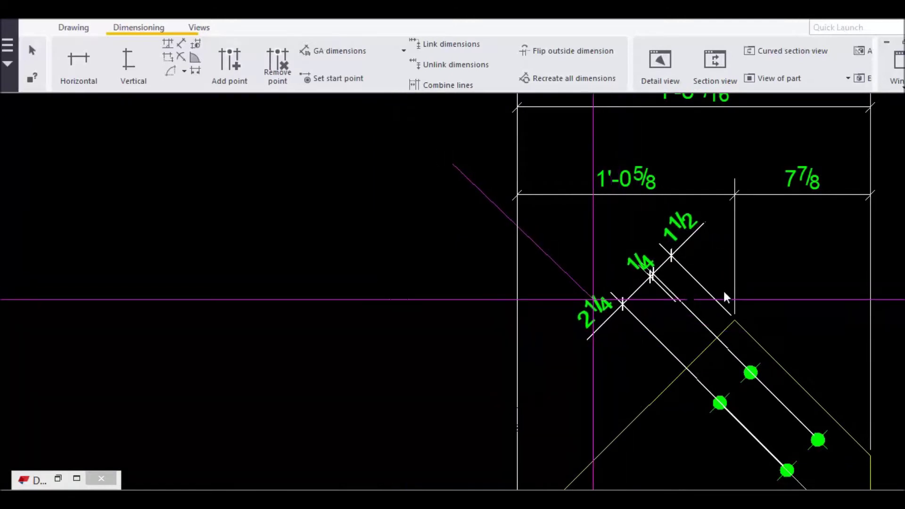
scroll(735, 275, "up", 3)
key("Delete")
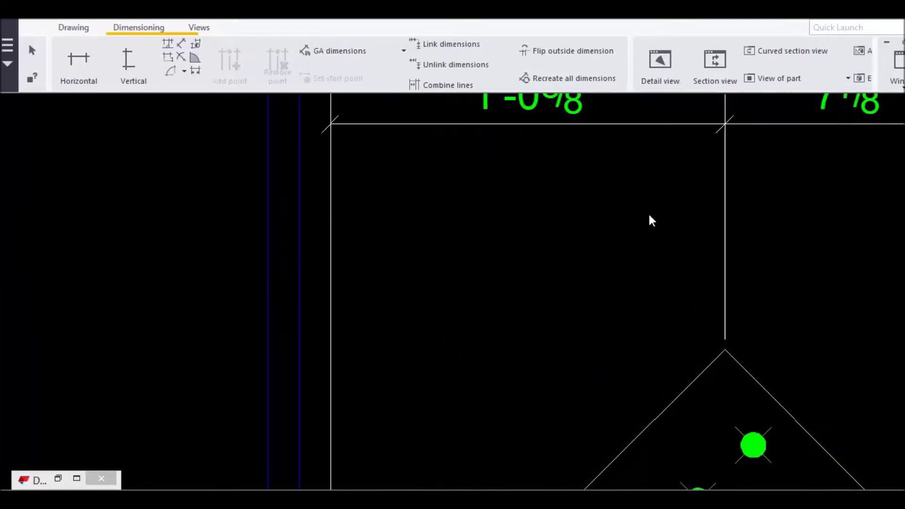
- Dimension from the lower bolt row to the upper row and the plate's apex, perpendicular to the bolt line
scroll(649, 218, "down", 3)
left_click(200, 76)
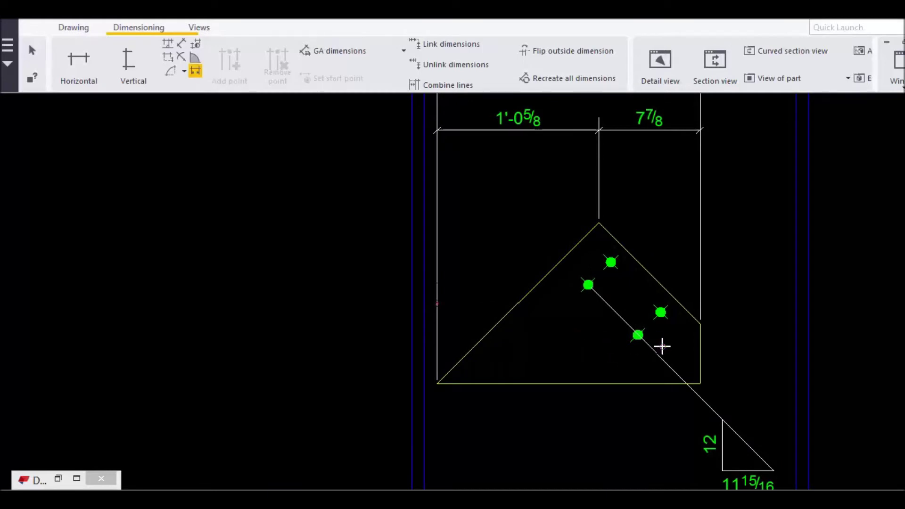
scroll(637, 365, "up", 5)
left_click(604, 351)
left_click(680, 278)
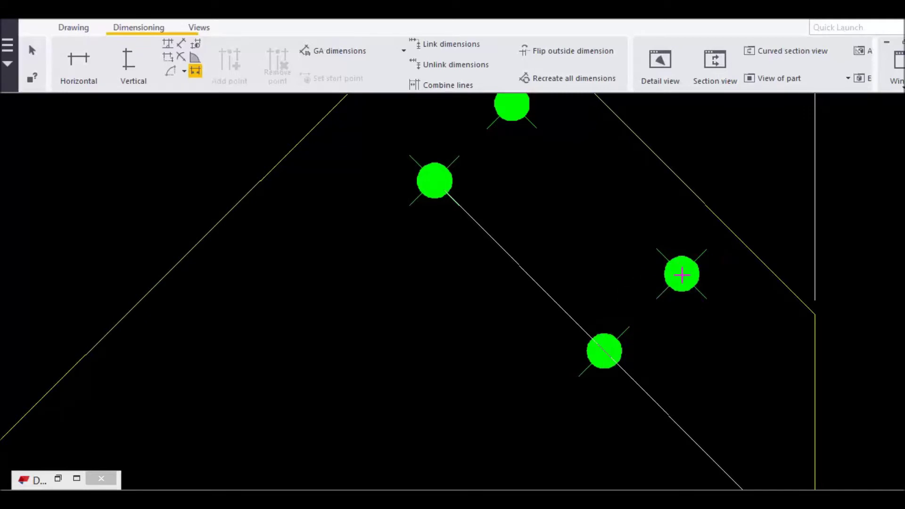
middle_click(682, 275)
middle_click(682, 276)
middle_click_drag(726, 263, 807, 477)
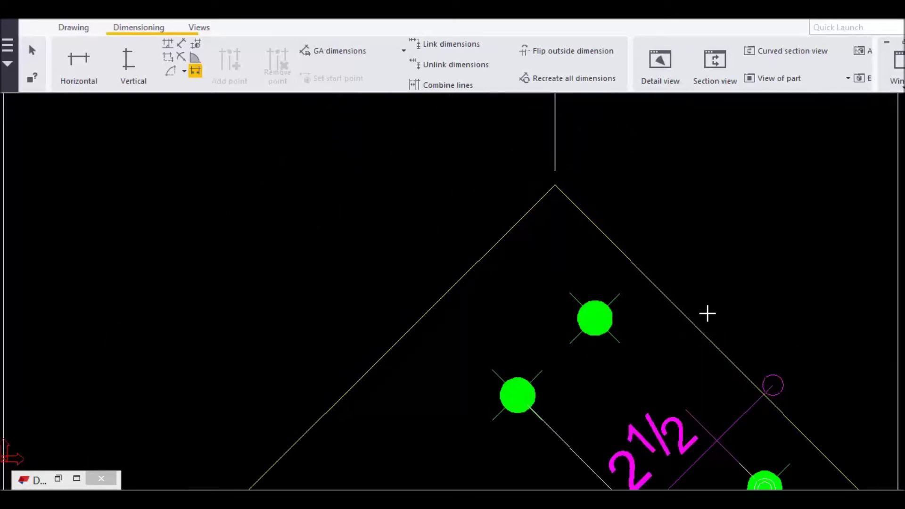
middle_click_drag(699, 299, 792, 380)
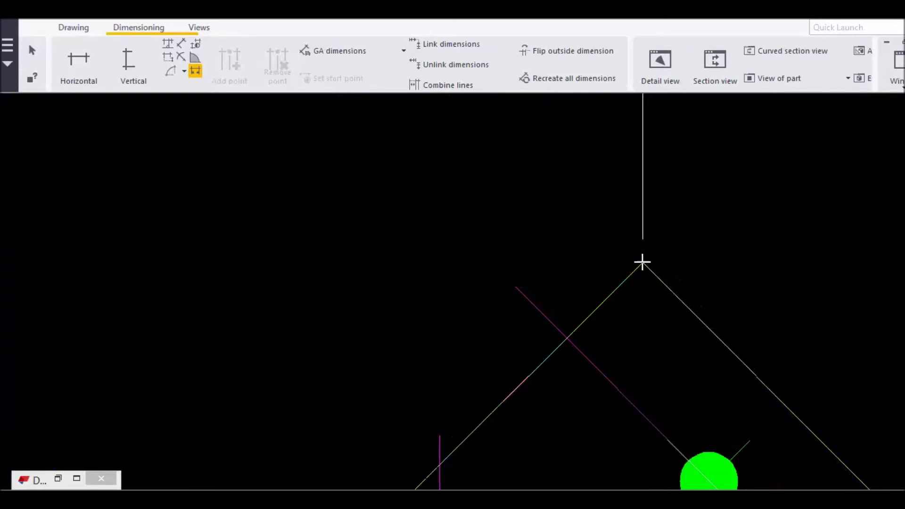
scroll(533, 233, "down", 2)
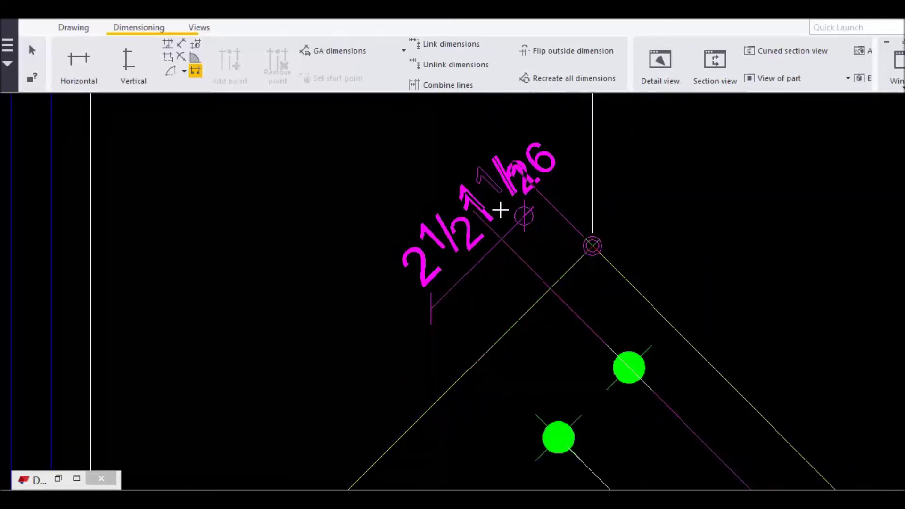
scroll(497, 203, "down", 3)
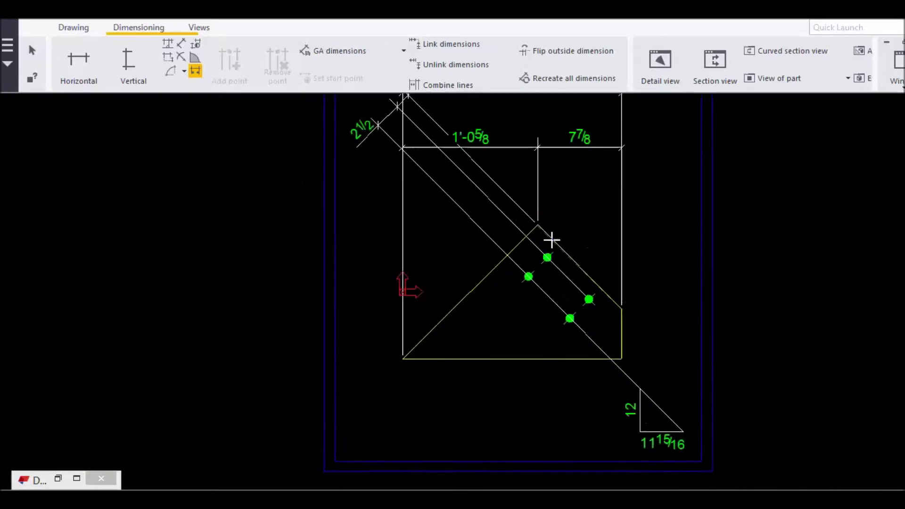
- Move the sloped bolt-row dimension closer to the plate, beneath the horizontal dimension lines
left_click(380, 145)
left_click_drag(380, 145, 441, 226)
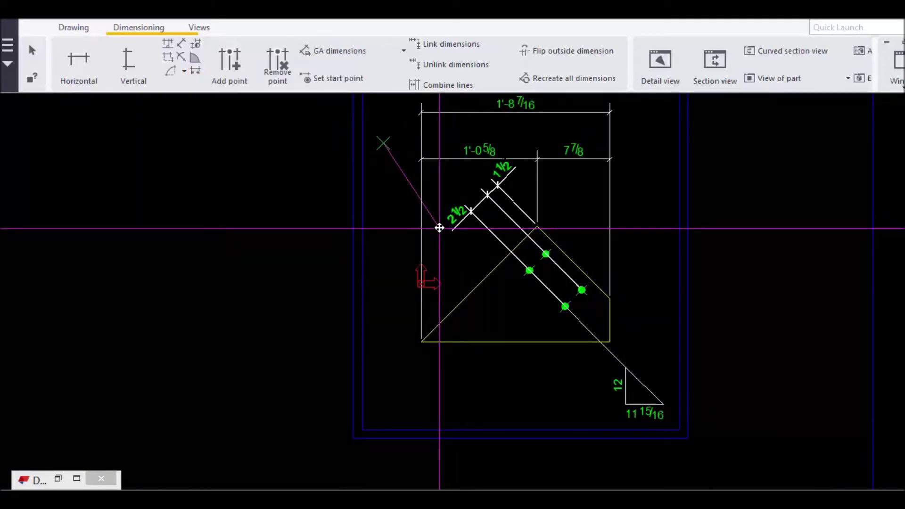
scroll(519, 182, "up", 3)
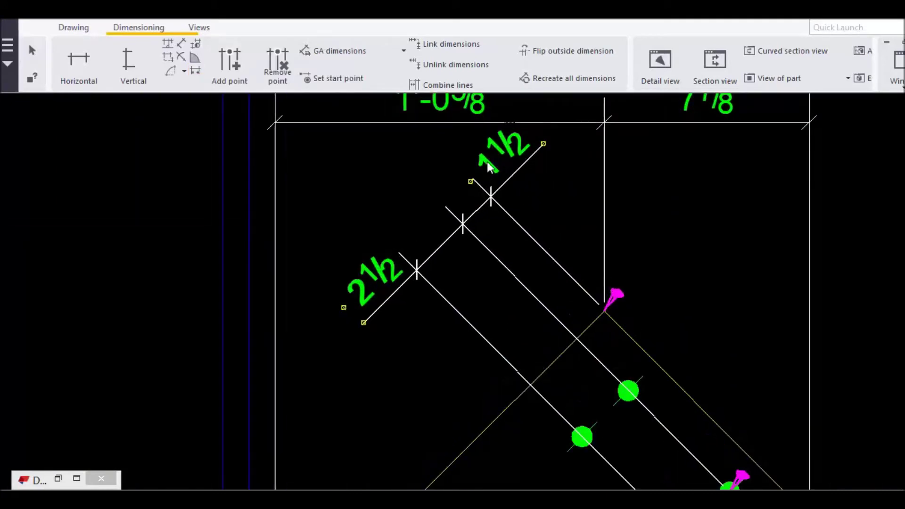
- Set the placing of the sloped bolt-row dimension to free in its dimension properties and accept the settings
double_click(505, 152)
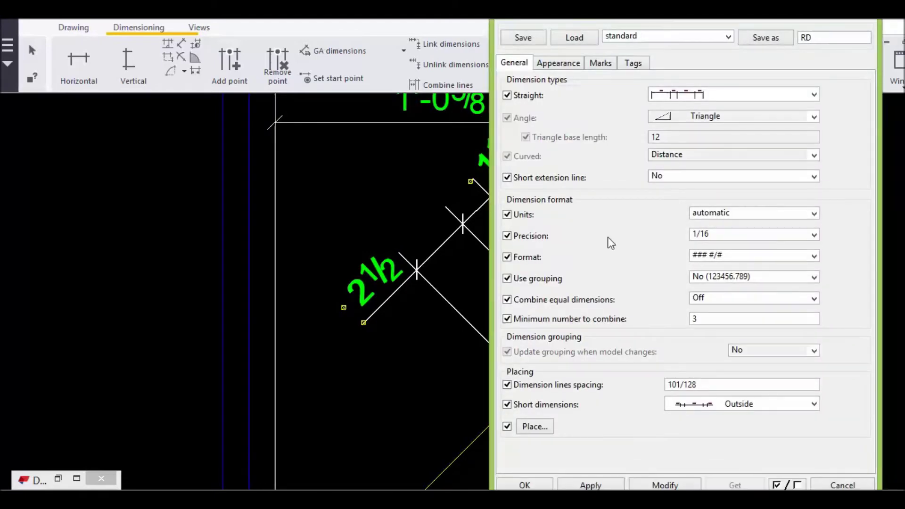
left_click(533, 425)
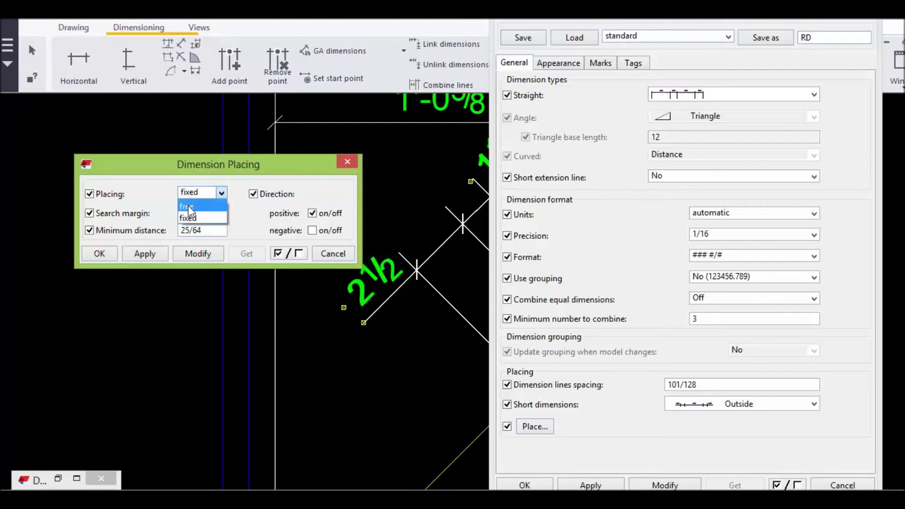
left_click(189, 201)
left_click(130, 257)
left_click(105, 255)
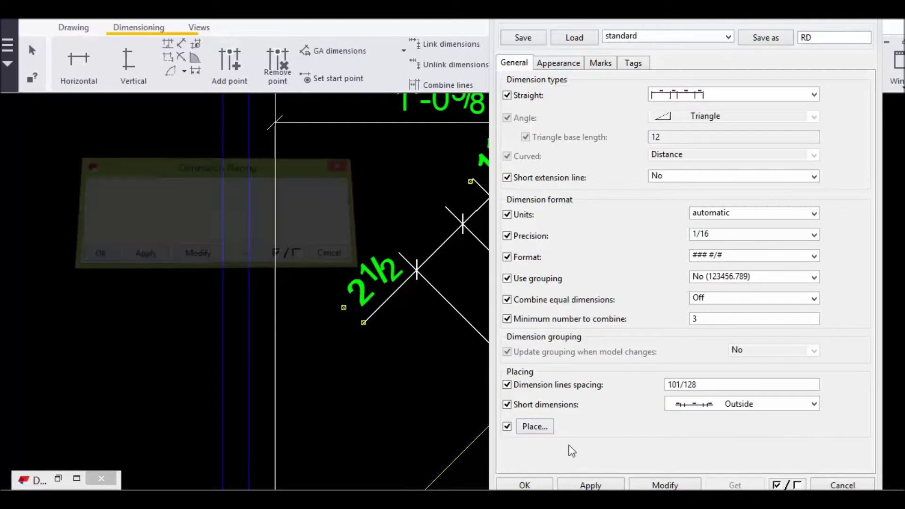
key("Return")
scroll(527, 389, "down", 3)
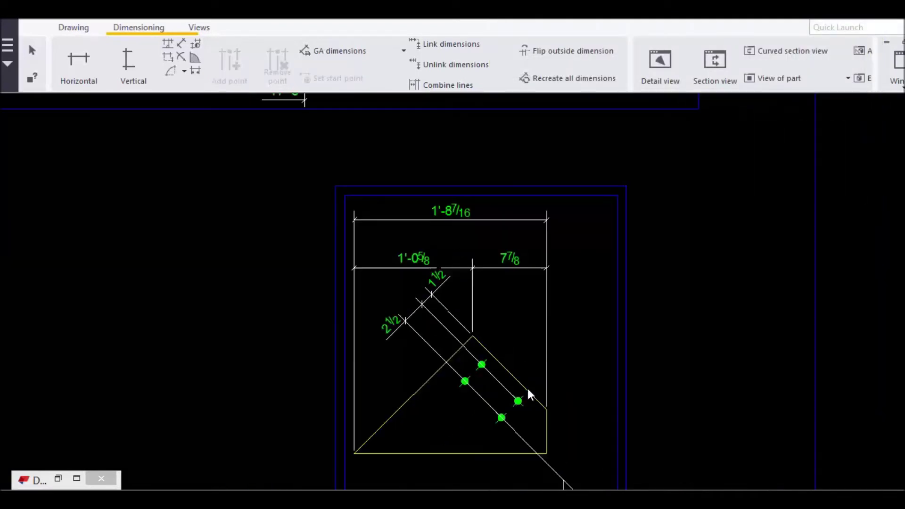
- Delete the sloped bolt-row dimension line with the 2 1/2 and 1 1/2 segments
middle_click_drag(527, 389, 390, 296)
scroll(383, 207, "up", 3)
scroll(520, 285, "down", 2)
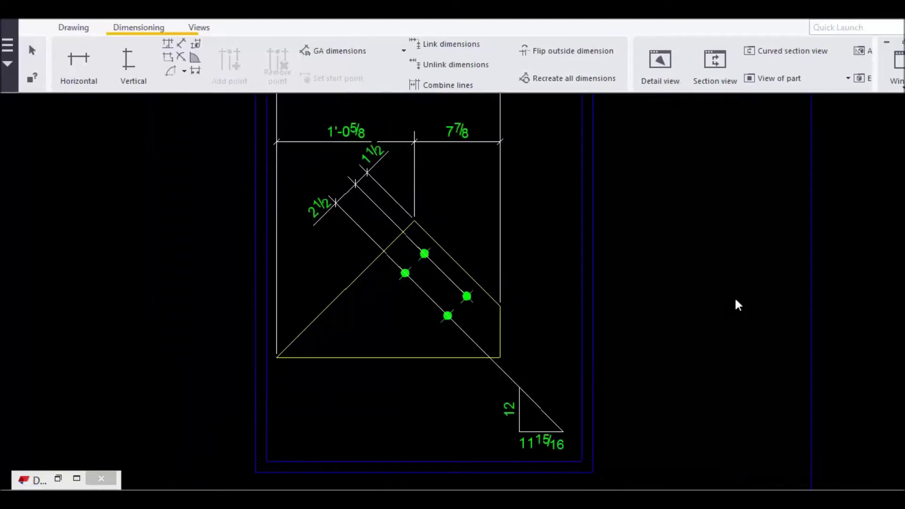
scroll(350, 216, "up", 5)
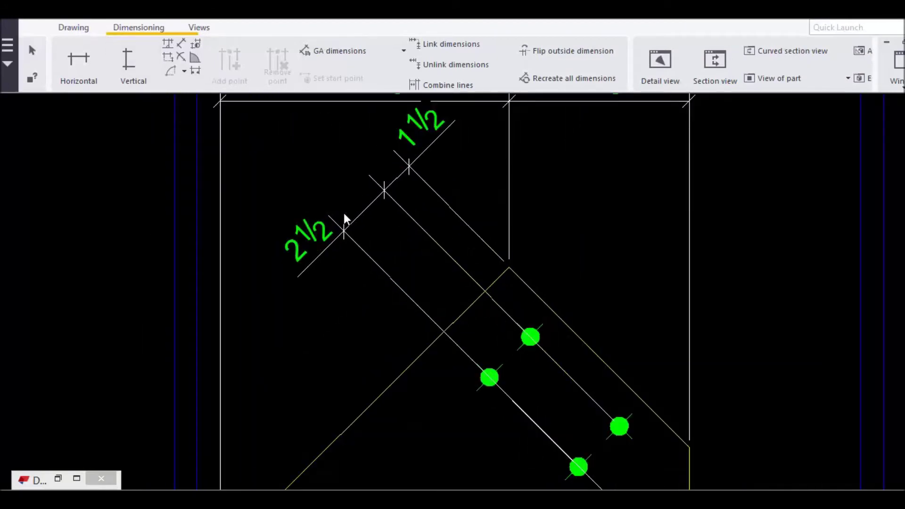
left_click(315, 233)
key("Delete")
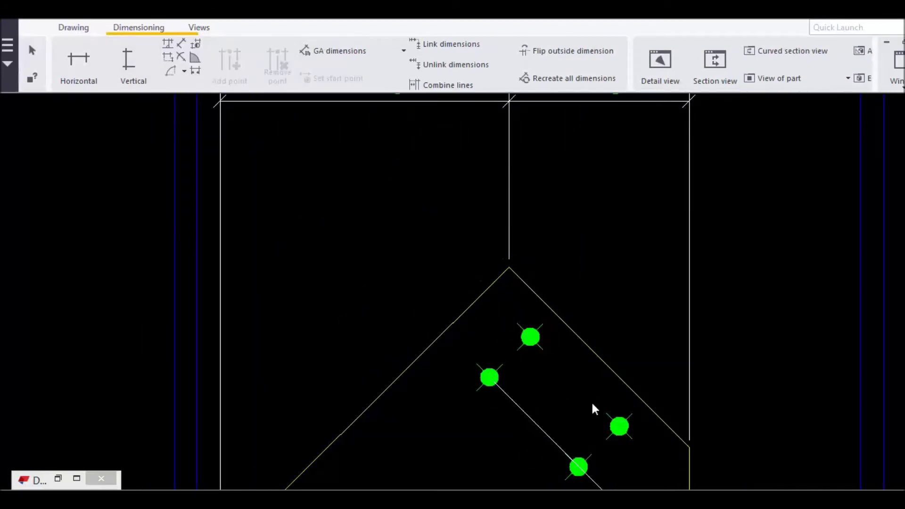
- Try to dimension the two bolt rows and the plate's apex again, square to the lower bolt row
middle_click_drag(593, 409, 575, 328)
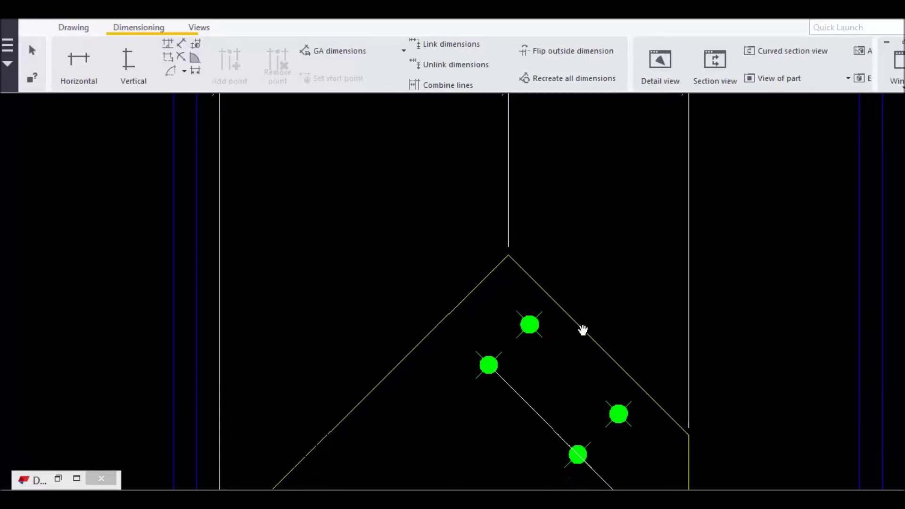
left_click(167, 43)
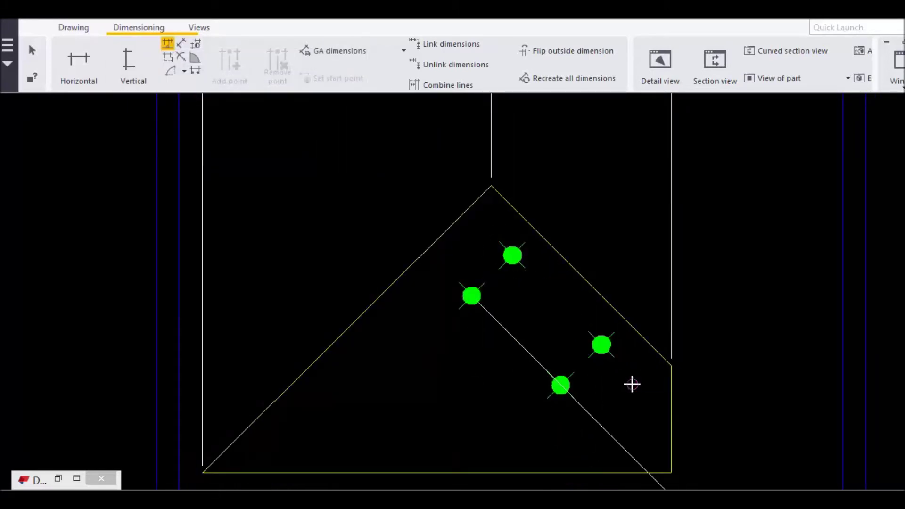
middle_click_drag(595, 403, 571, 366)
scroll(571, 366, "up", 3)
left_click(565, 341)
left_click(407, 182)
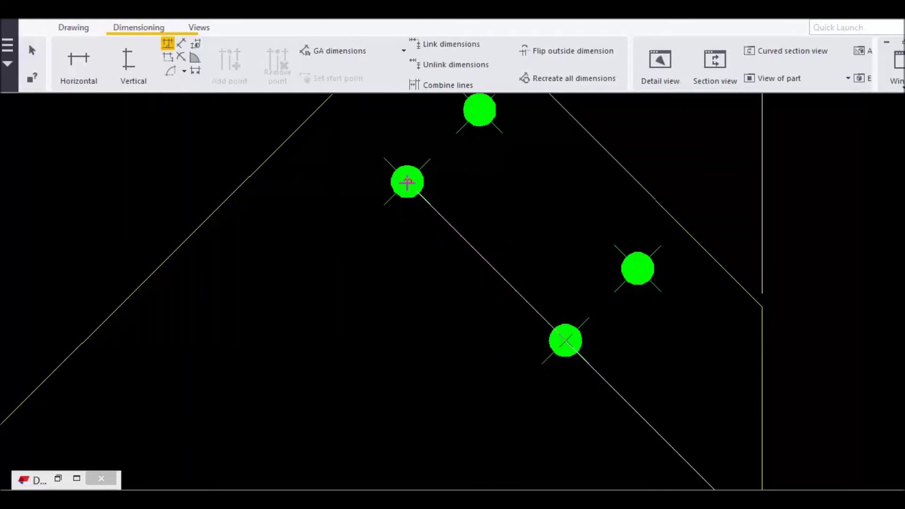
left_click(566, 340)
left_click(638, 269)
middle_click_drag(682, 217, 827, 417)
left_click(587, 185)
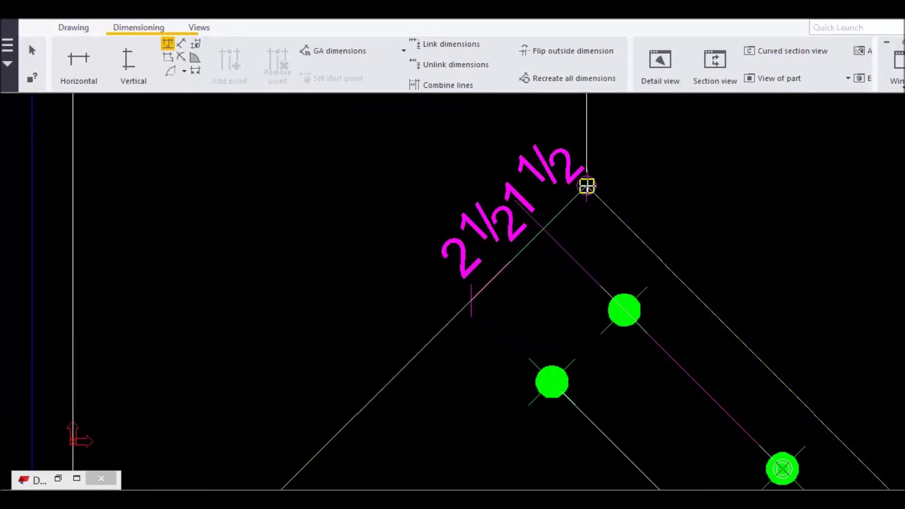
middle_click_drag(473, 148, 609, 264)
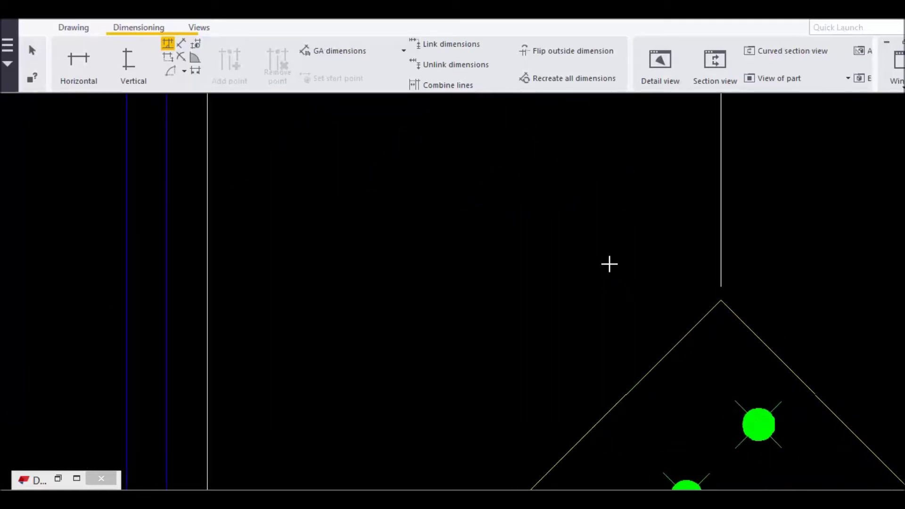
key("Escape")
scroll(604, 259, "down", 2)
key("Escape")
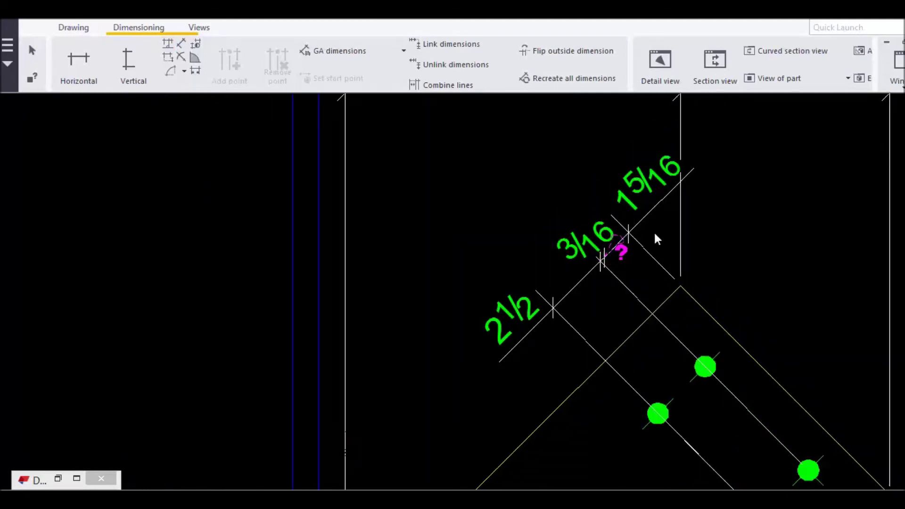
- Delete the sloped dimension line that contains the stray 3/16 segment
scroll(654, 238, "up", 2)
scroll(661, 235, "down", 4)
middle_click_drag(804, 331, 697, 275)
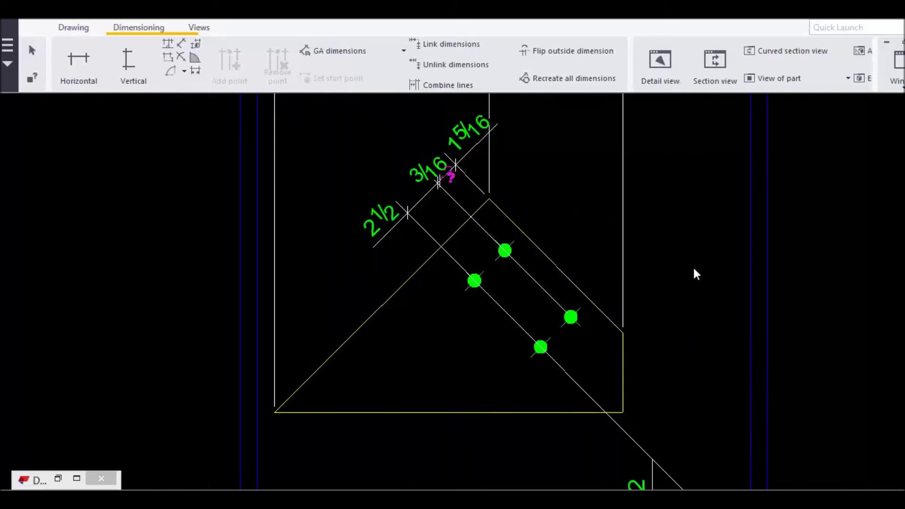
scroll(529, 196, "up", 2)
scroll(551, 225, "down", 3)
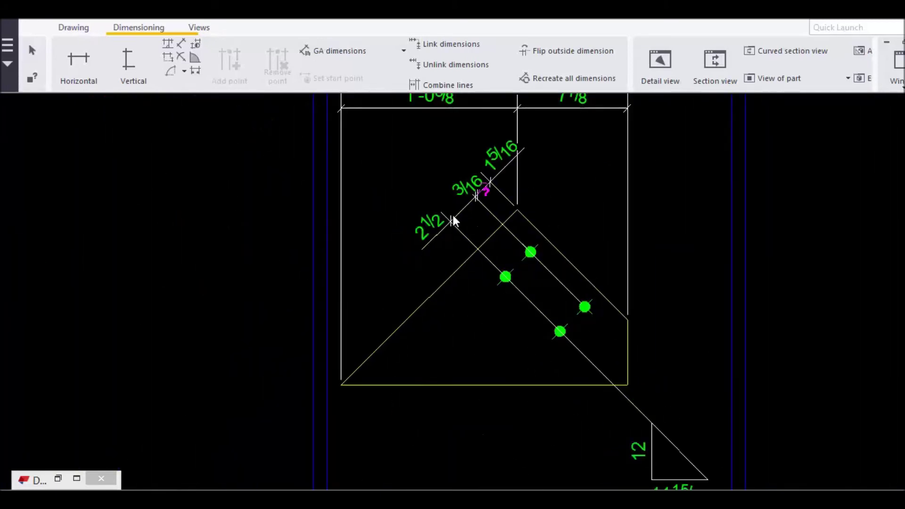
left_click(439, 220)
key("Delete")
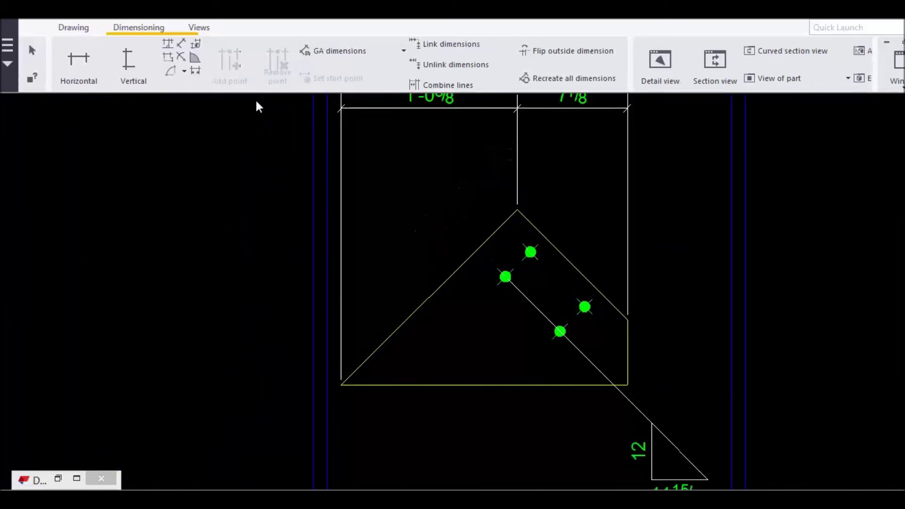
- Dimension perpendicular to the bolt line from the lower bolt row to the upper row and the apex, placing the line outside the plate's sloped edge
left_click(169, 43)
middle_click_drag(570, 346, 510, 357)
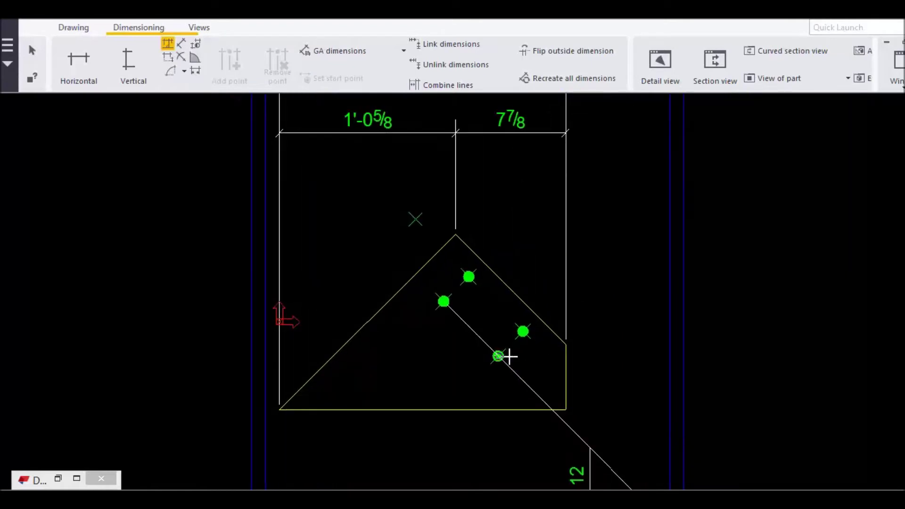
scroll(509, 357, "up", 3)
left_click(537, 367)
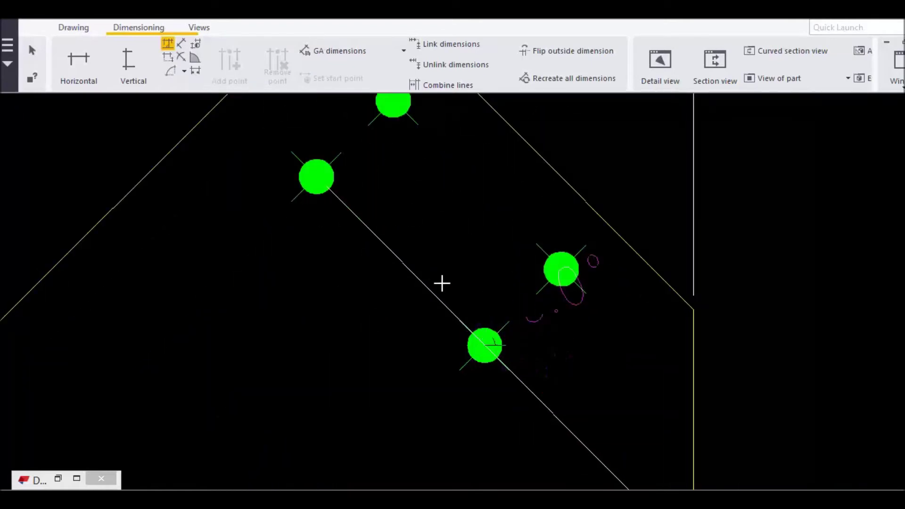
left_click(315, 177)
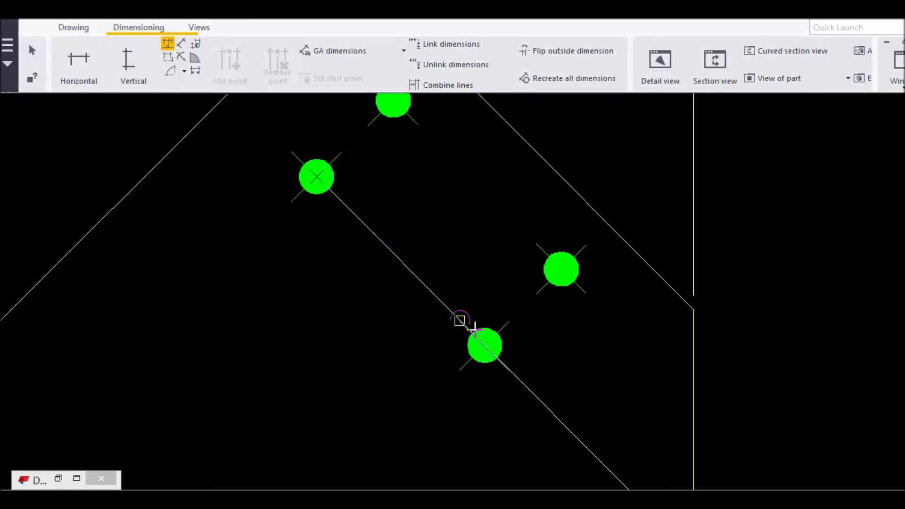
left_click(485, 347)
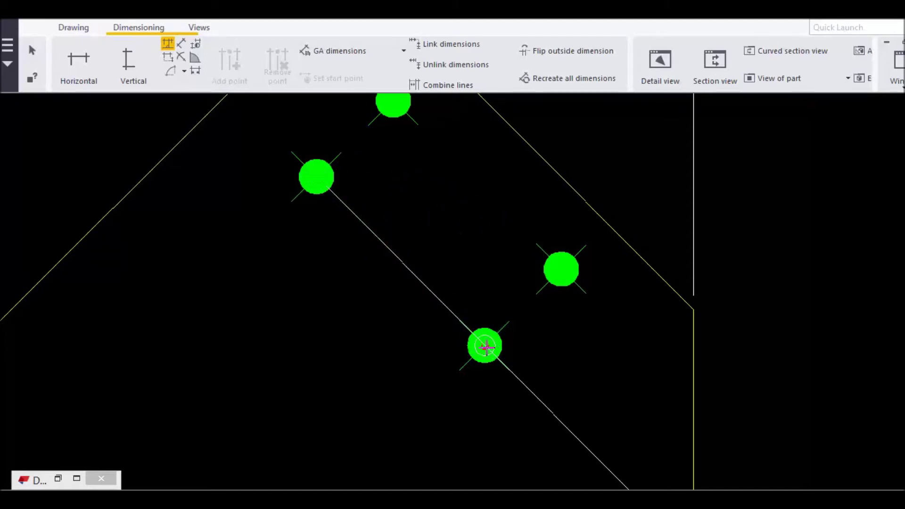
left_click(485, 348)
left_click(485, 345)
left_click(311, 167)
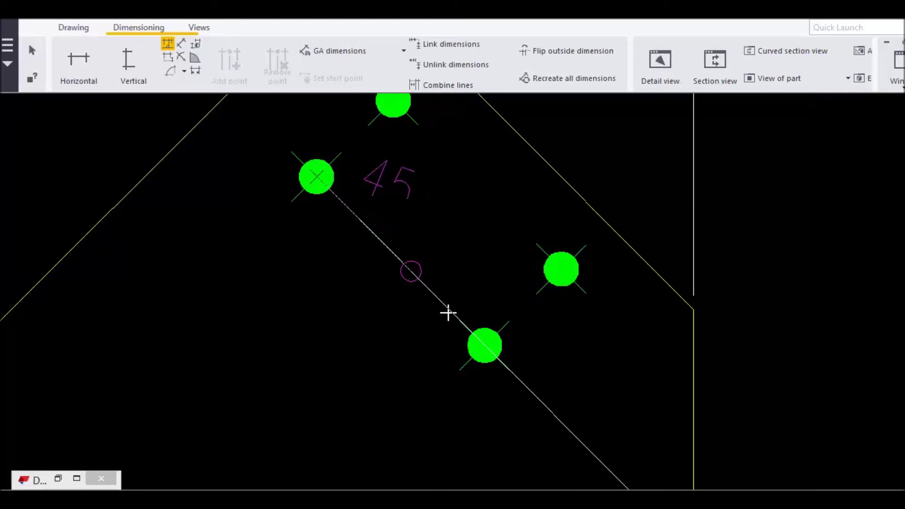
left_click(483, 347)
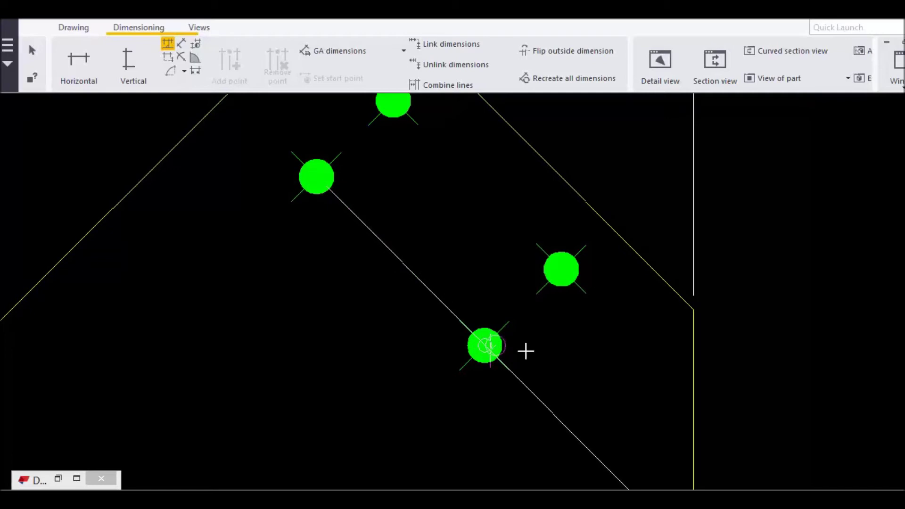
left_click(561, 270)
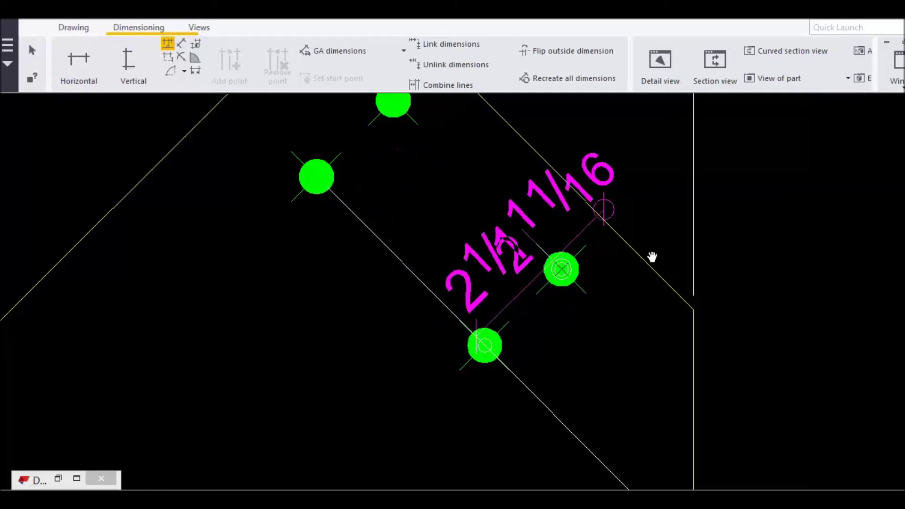
middle_click_drag(652, 256, 774, 372)
scroll(748, 335, "up", 1)
middle_click_drag(534, 107, 748, 336)
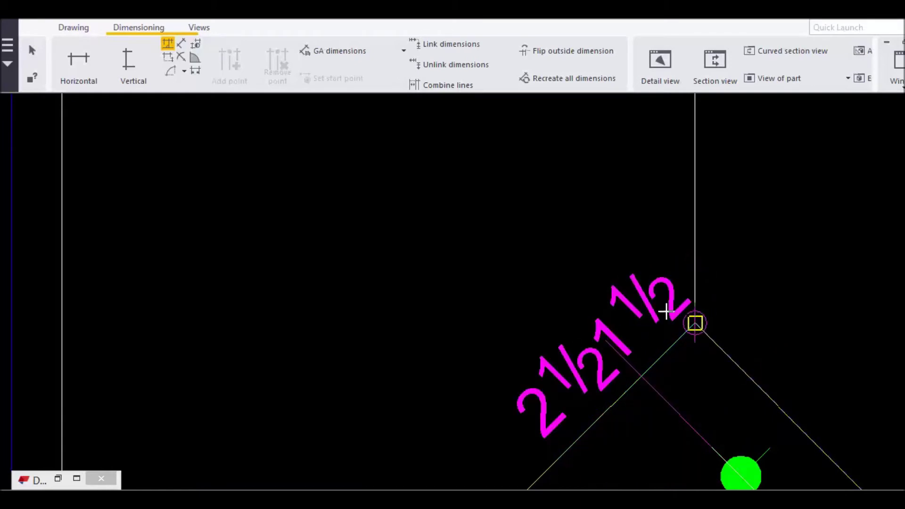
left_click(522, 249)
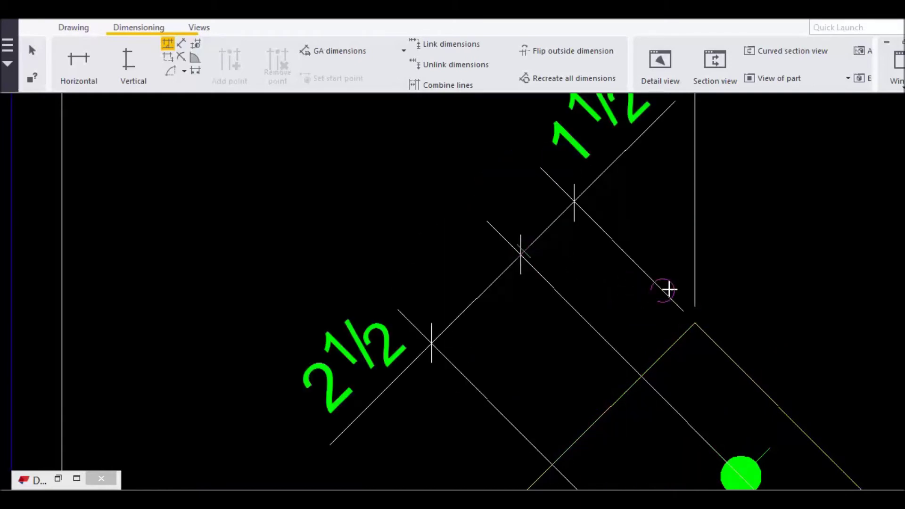
key("Escape")
- Add a part mark to the gusset plate
scroll(679, 290, "down", 5)
middle_click_drag(751, 347, 665, 293)
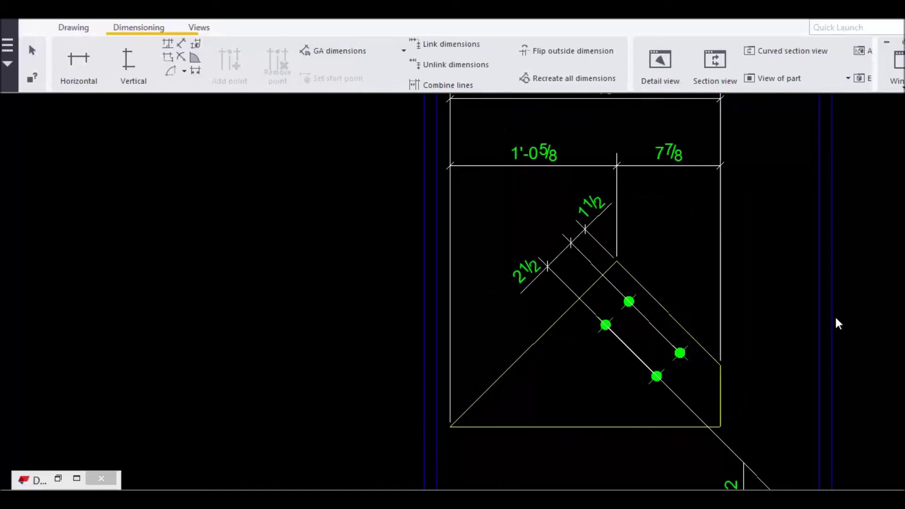
middle_click_drag(672, 366, 604, 309)
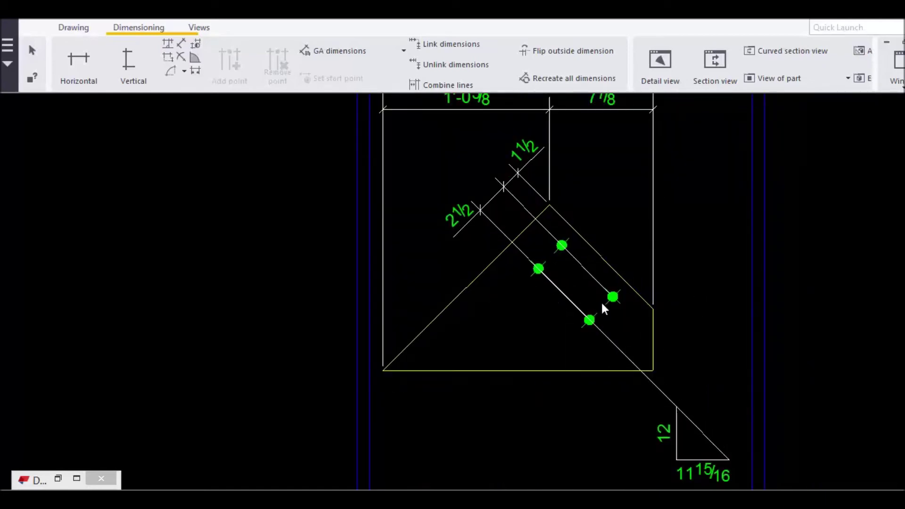
middle_click_drag(609, 413, 578, 352)
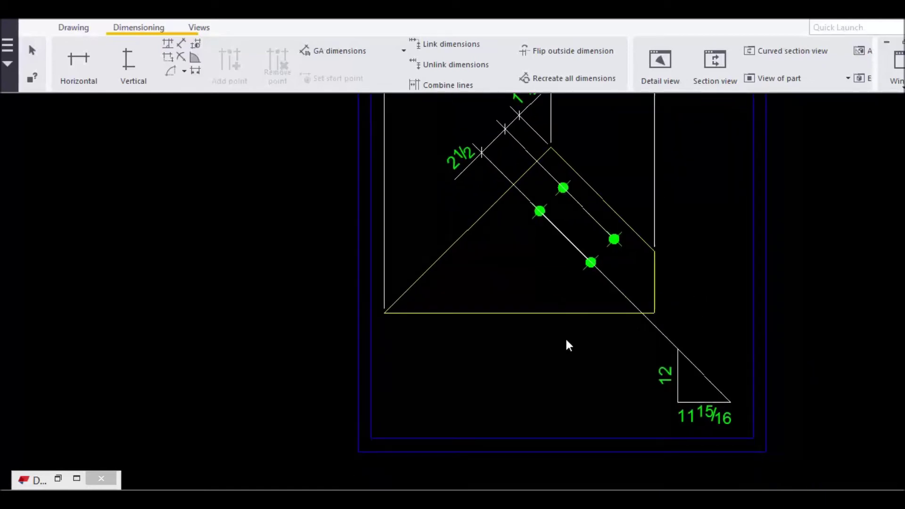
right_click(503, 312)
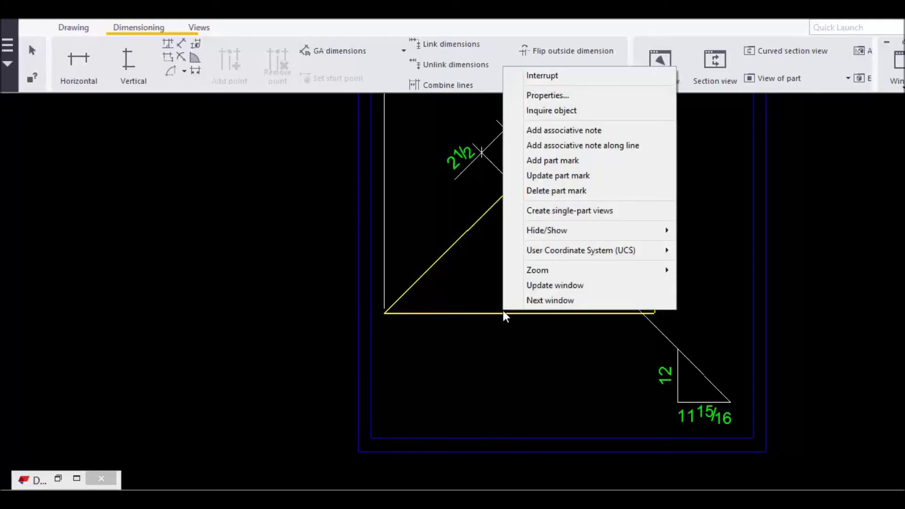
left_click(549, 161)
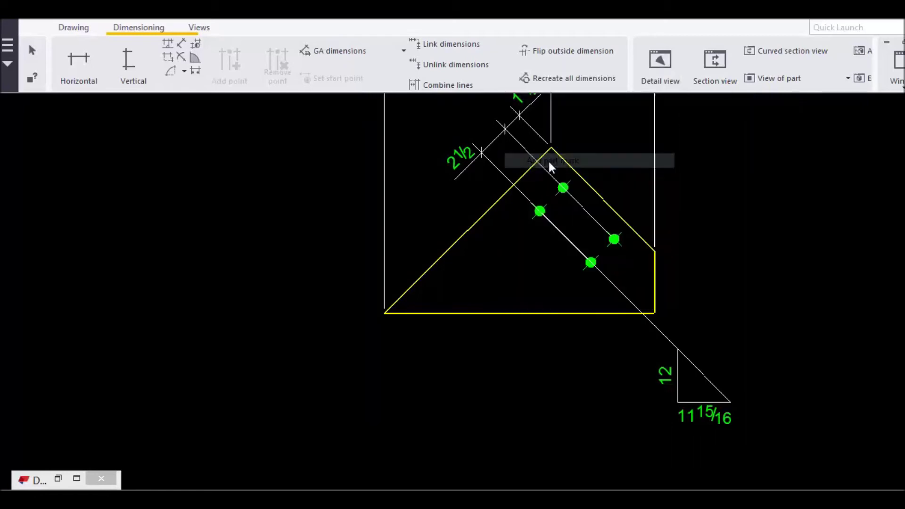
- Move the gusset plate's part mark below its lower edge, with the leader pointing into the plate
scroll(391, 246, "up", 2)
left_click(391, 247)
mouse_move(391, 247)
left_mouse_down()
mouse_move(550, 415)
mouse_move(547, 375)
mouse_move(549, 386)
left_mouse_up()
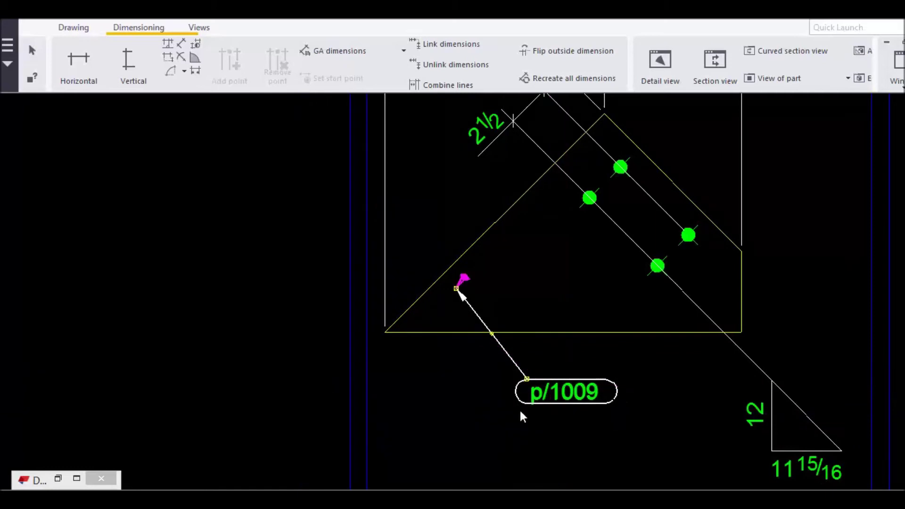
scroll(503, 428, "up", 2)
left_click(503, 429)
scroll(503, 429, "down", 4)
scroll(574, 438, "up", 2)
left_click(520, 394)
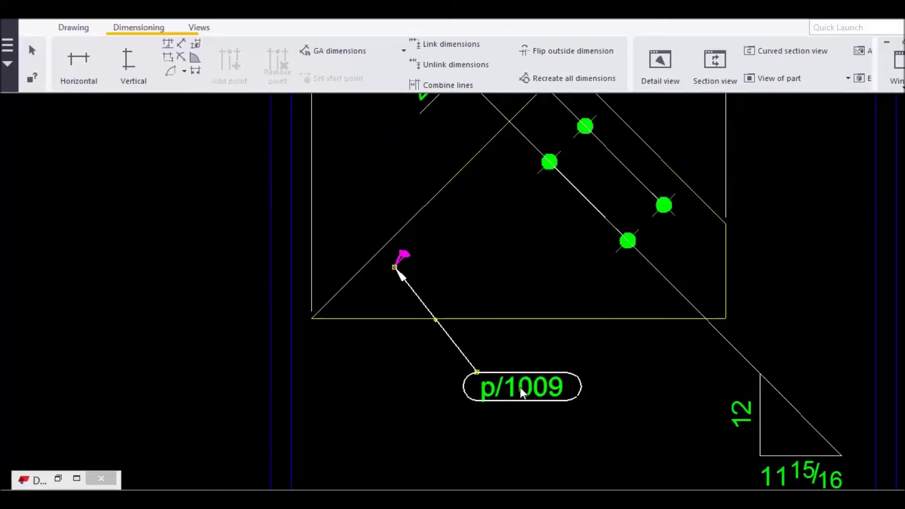
left_click_drag(530, 418, 520, 387)
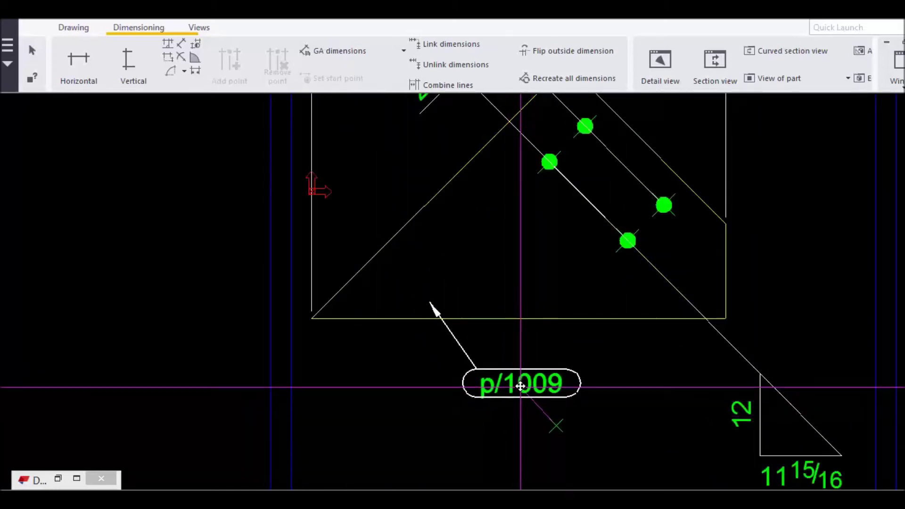
- Add a text element reading DETAIL OF to the content of the gusset plate's part mark
double_click(544, 388)
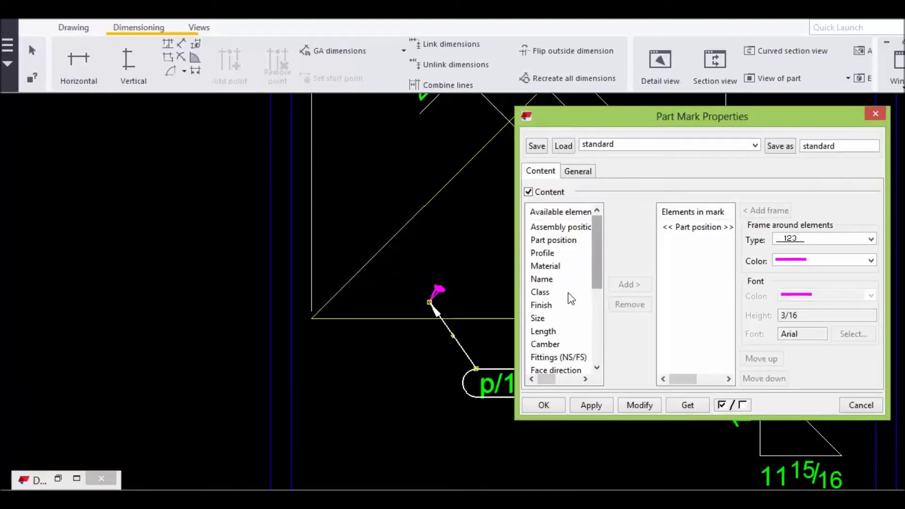
left_click(874, 114)
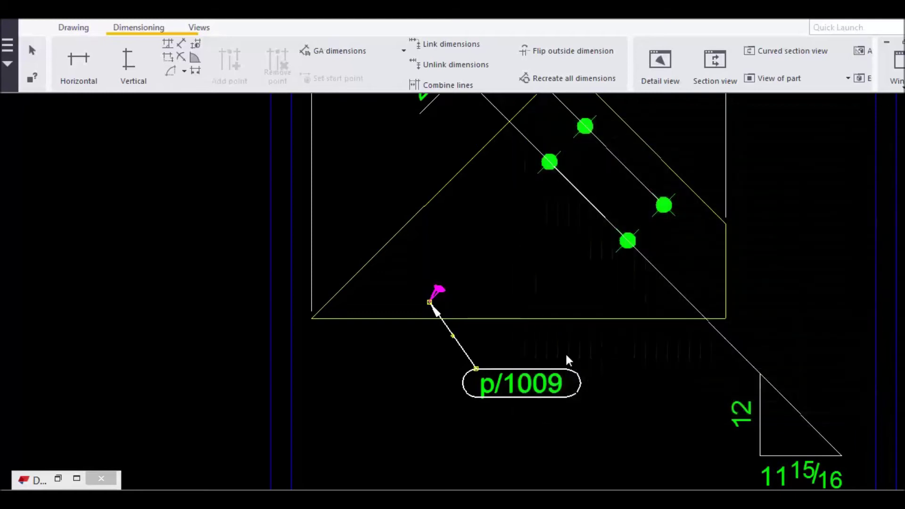
double_click(532, 384)
left_click_drag(594, 223, 608, 348)
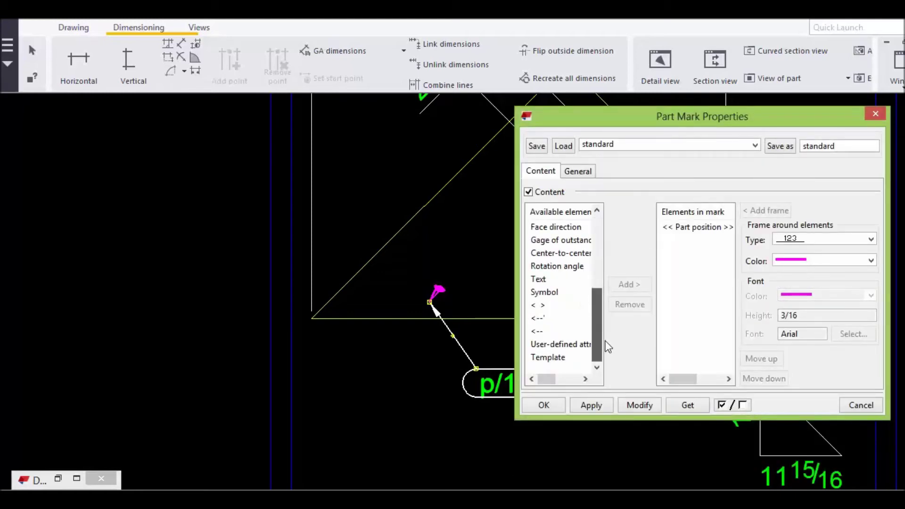
double_click(542, 278)
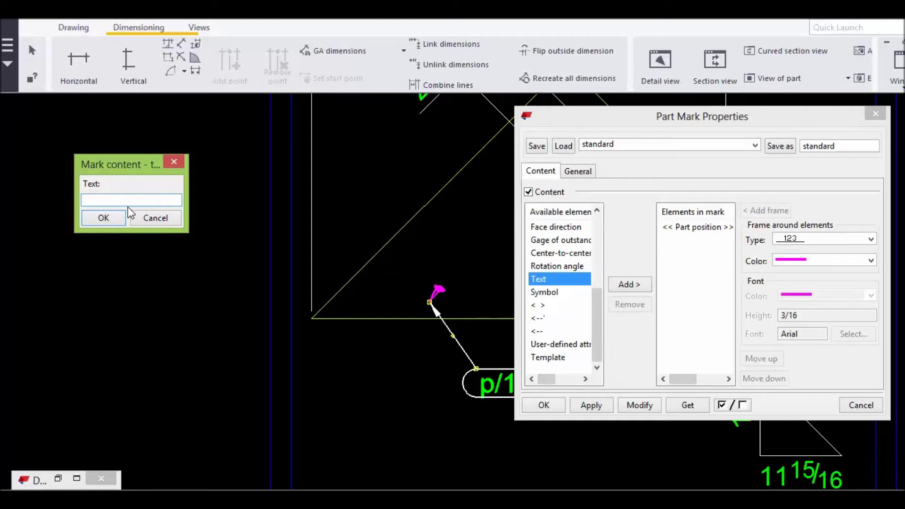
type("dee")
key("BackSpace")
type("DETAIL OF")
left_click(108, 218)
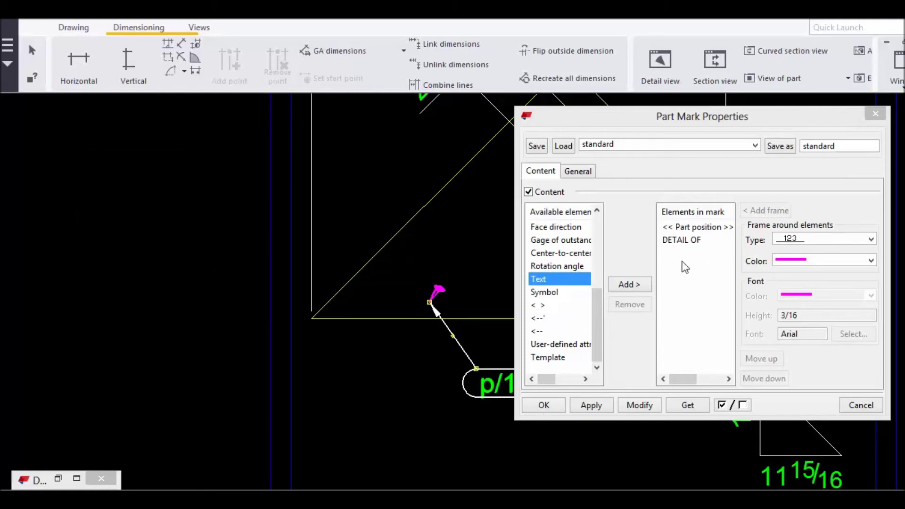
- Place DETAIL OF before the part position in the part mark and set the part position's font color to brown
left_click(687, 241)
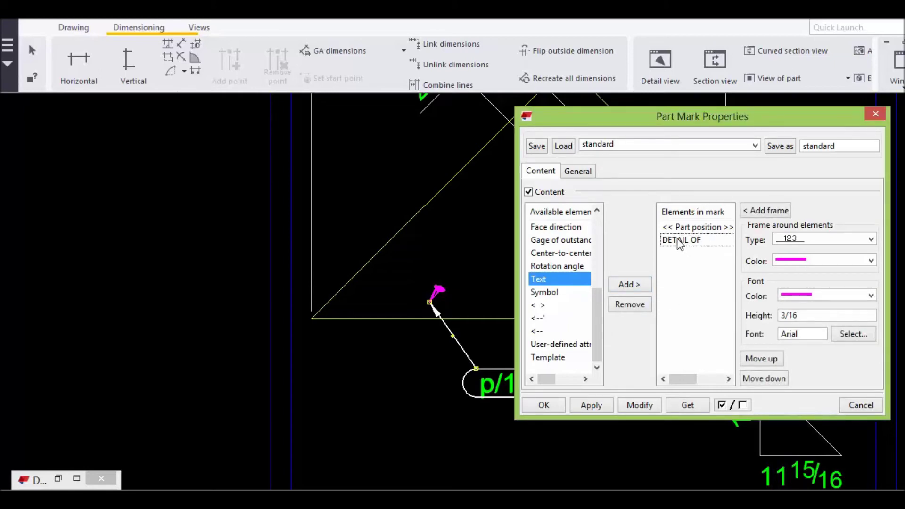
left_click(760, 363)
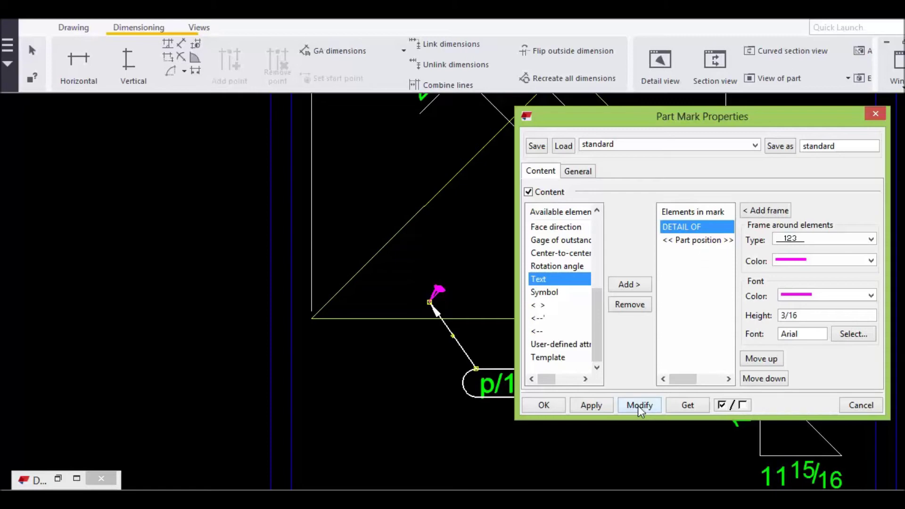
left_click(699, 240)
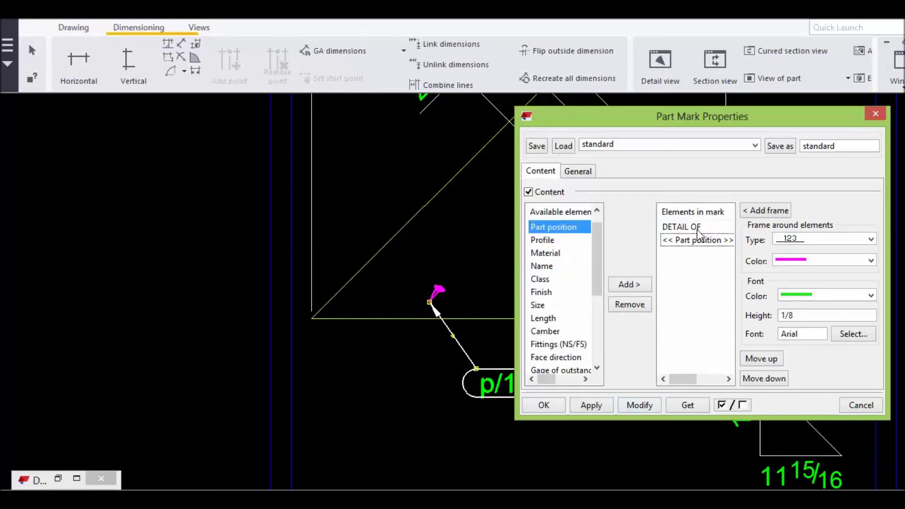
left_click(820, 296)
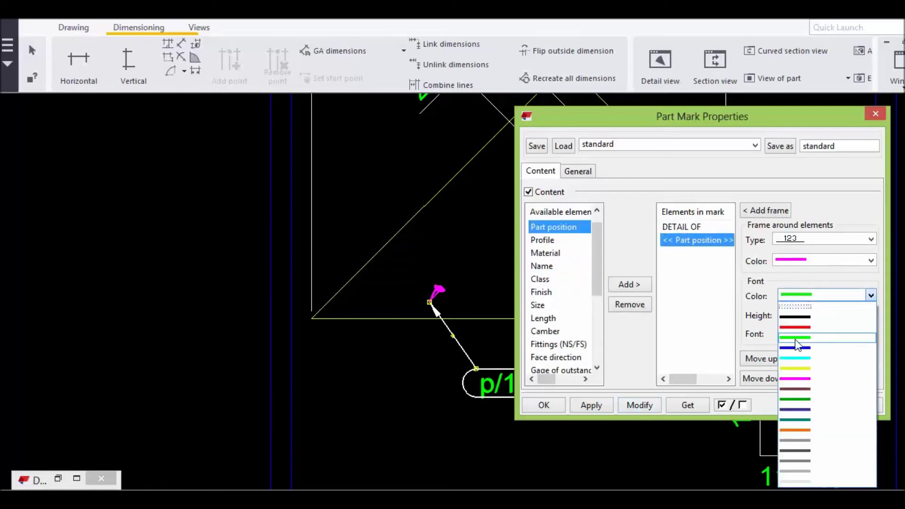
left_click(797, 394)
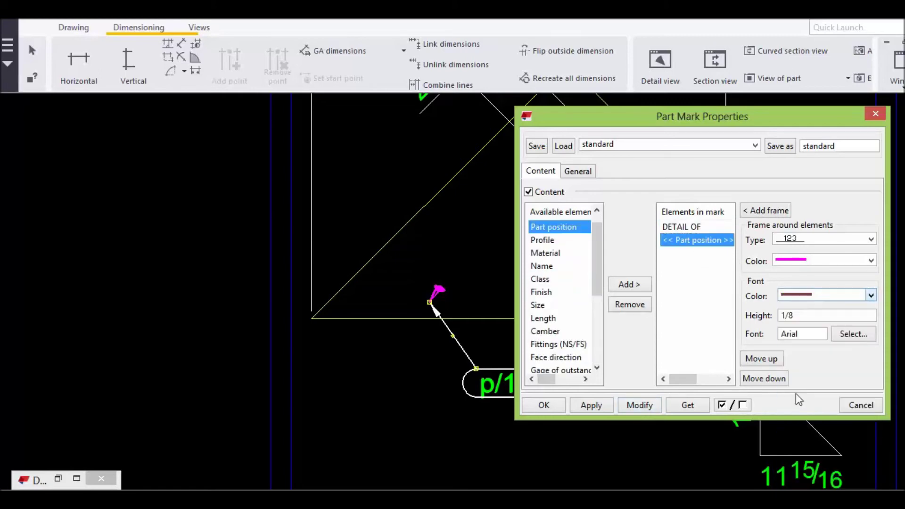
- Set the DETAIL OF text's font color to brown and apply the content changes to the gusset plate's part mark
left_click(688, 228)
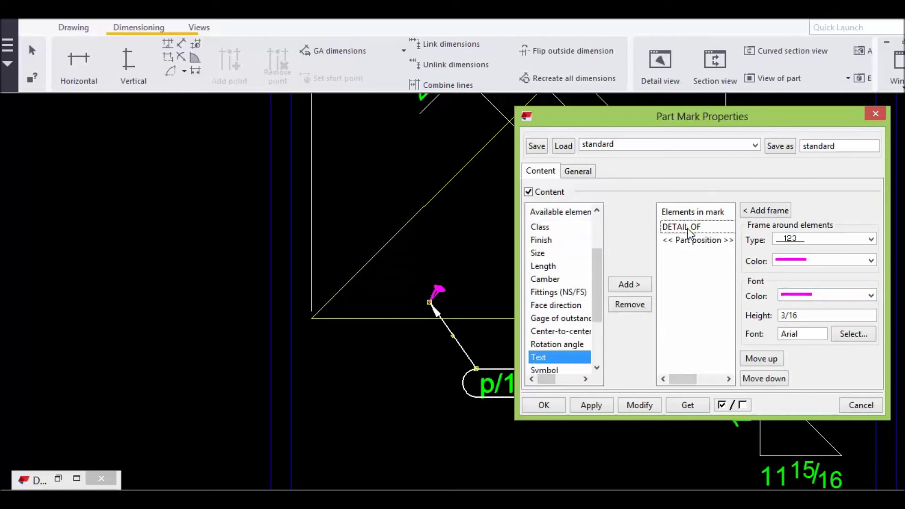
left_click(797, 295)
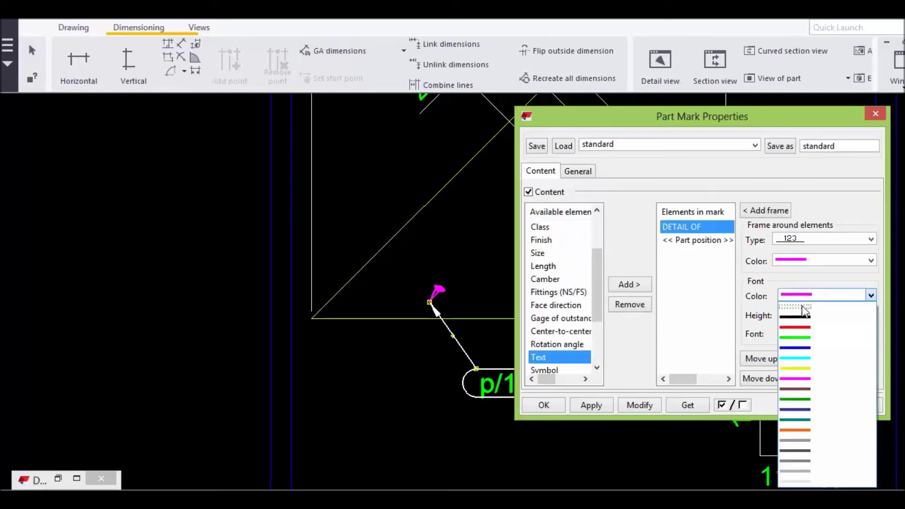
left_click(800, 390)
left_click(646, 404)
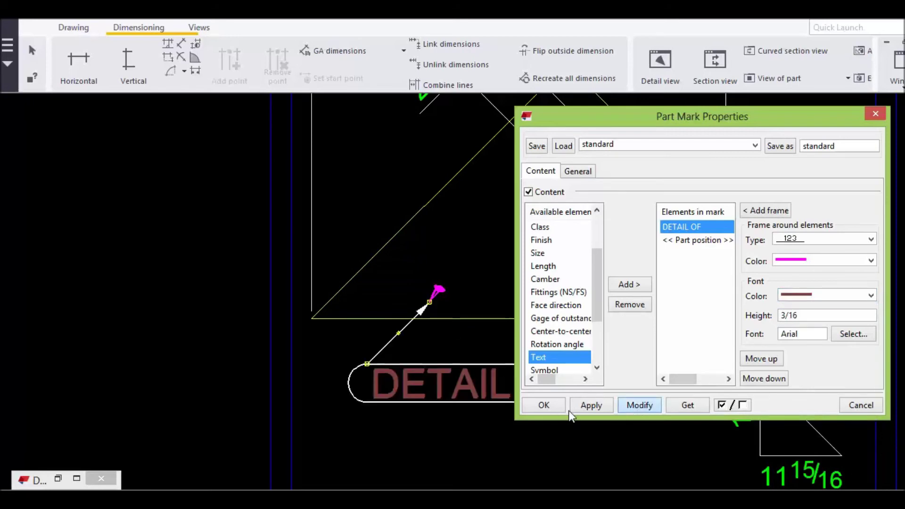
left_click(543, 404)
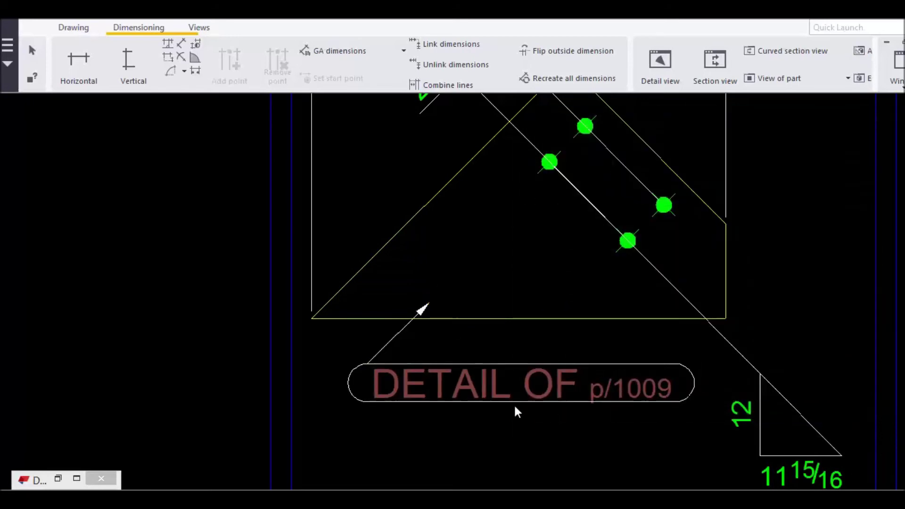
- Remove the rounded frame from the gusset plate's part mark and set its frame color to brown
double_click(584, 387)
middle_click_drag(335, 377, 171, 321)
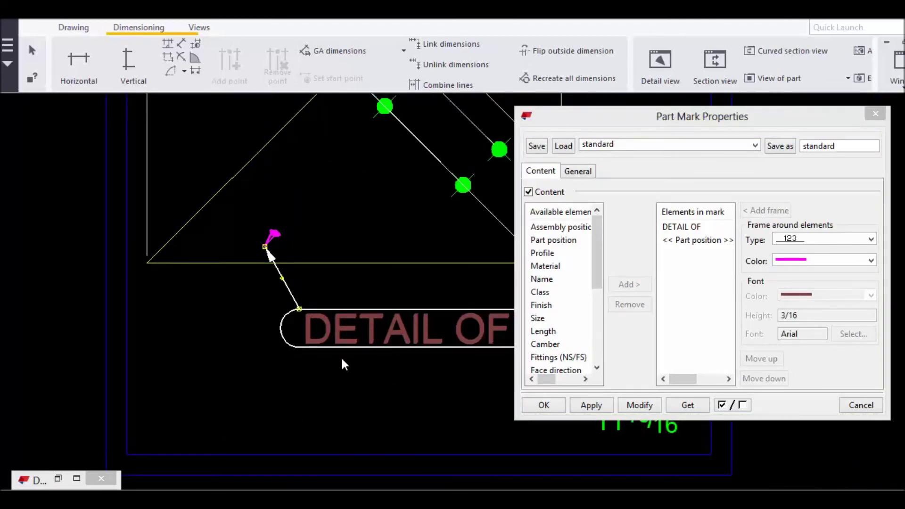
left_click(579, 171)
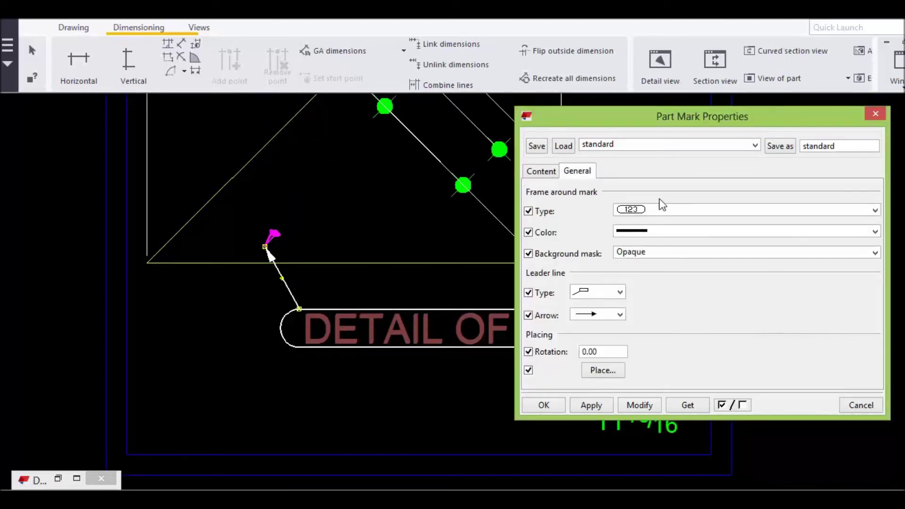
left_click(639, 211)
left_click(635, 222)
left_click(630, 234)
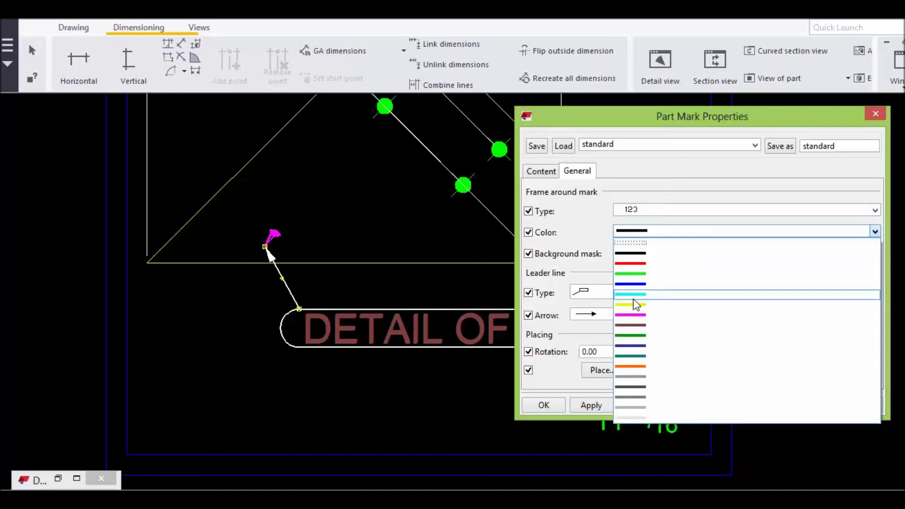
left_click(632, 331)
left_click(637, 405)
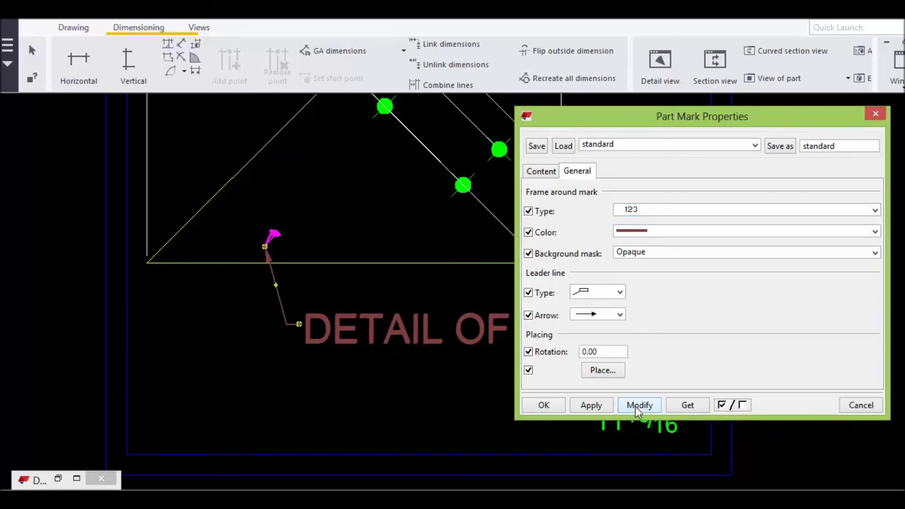
left_click(591, 405)
- Switch the part mark to the type without a leader line and move it closer to the plate's lower edge
left_click(593, 295)
left_click(584, 351)
left_click(640, 405)
left_click_drag(433, 337, 391, 323)
left_click(389, 361)
scroll(353, 345, "down", 1)
middle_click_drag(353, 345, 273, 326)
scroll(273, 326, "up", 1)
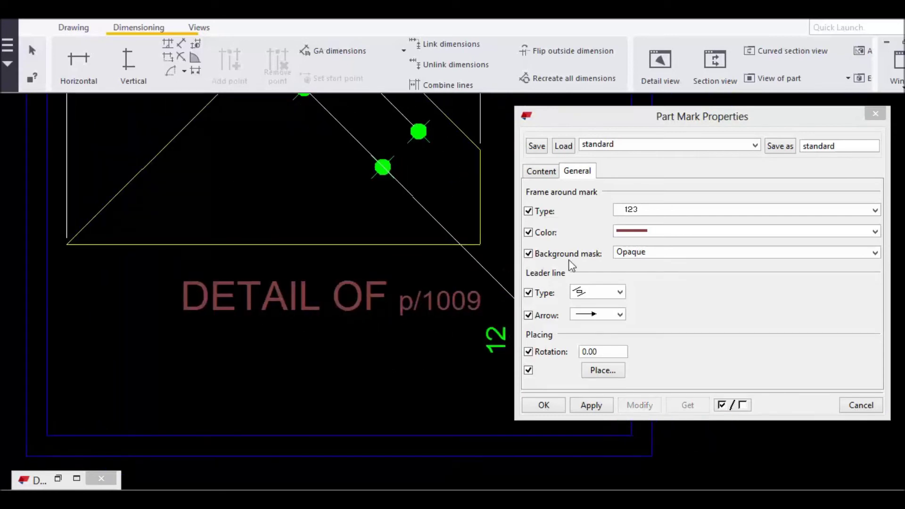
- Set the frame around the DETAIL OF part mark to the underline type
left_click(629, 210)
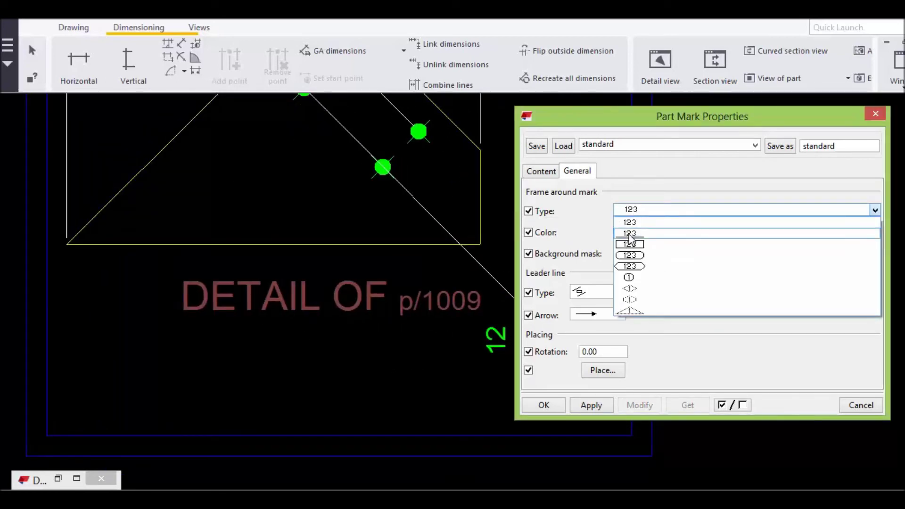
left_click(633, 237)
left_click(382, 287)
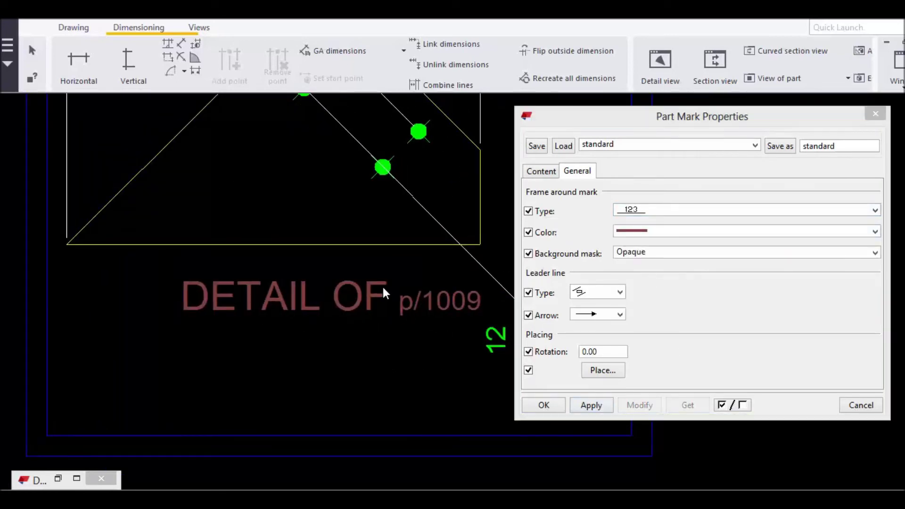
left_click(644, 406)
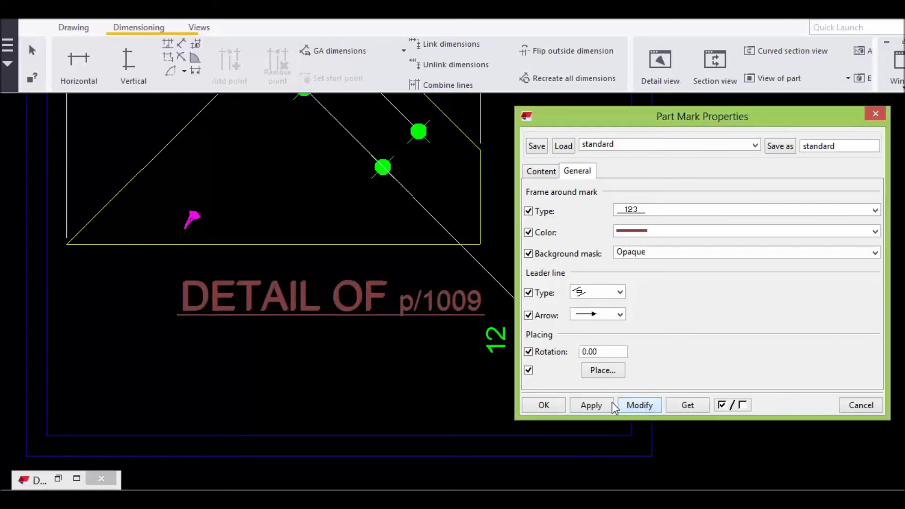
left_click(542, 405)
- Shift the underlined part mark up and to the left beneath the gusset plate's lower edge
scroll(376, 362, "down", 3)
scroll(406, 345, "up", 3)
left_click(578, 309)
left_click_drag(578, 309, 547, 297)
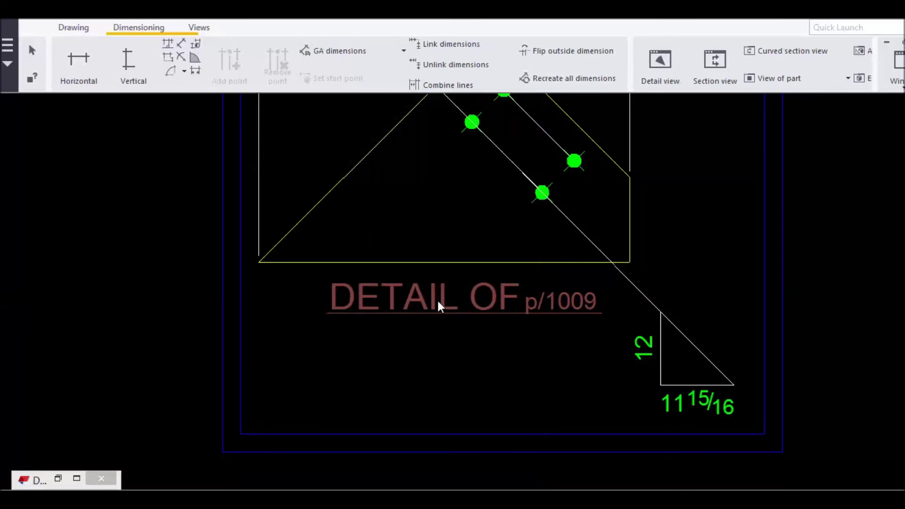
- Set the font height of the part position element in the part mark to 3/16
double_click(438, 302)
left_click(695, 242)
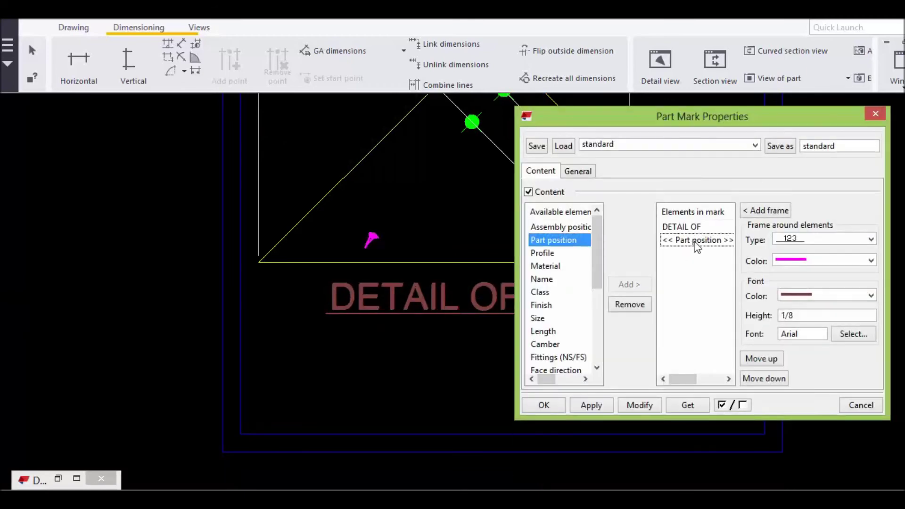
key("BackSpace")
type("3/16")
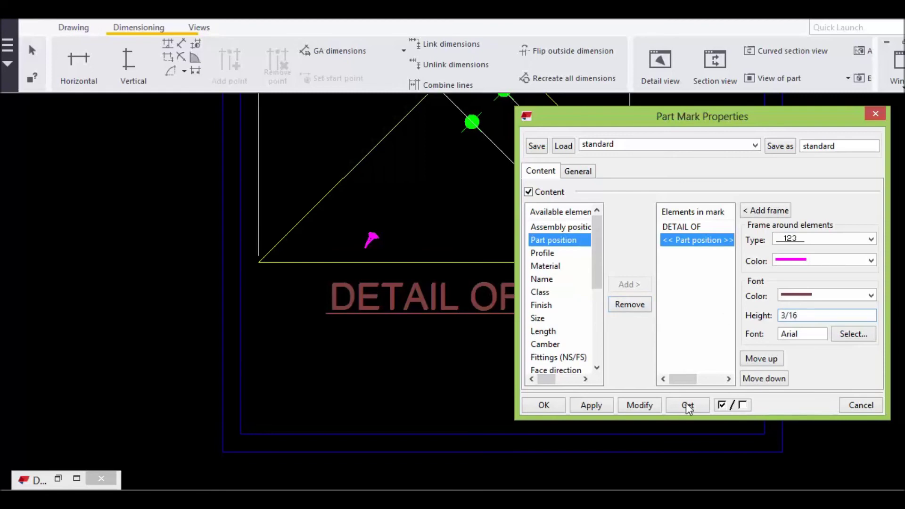
left_click(640, 405)
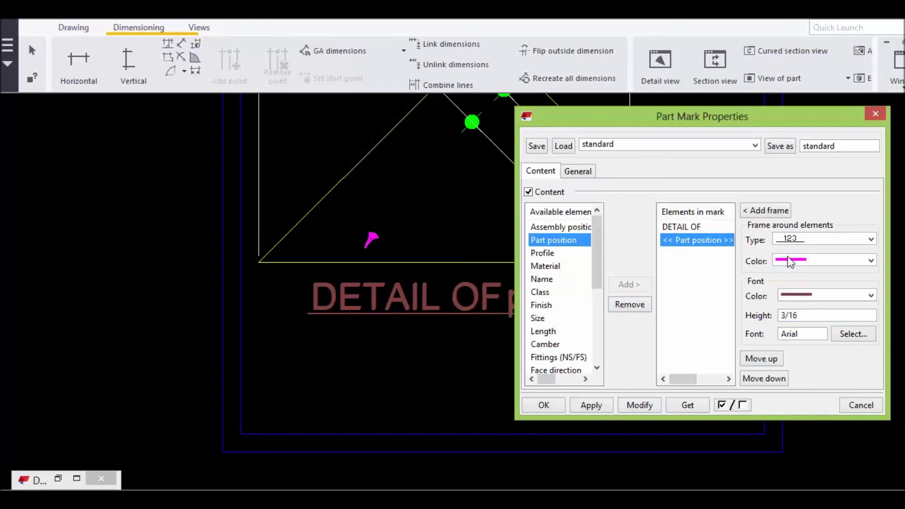
- Set the font color of both the part position and the DETAIL OF text to red
left_click(804, 297)
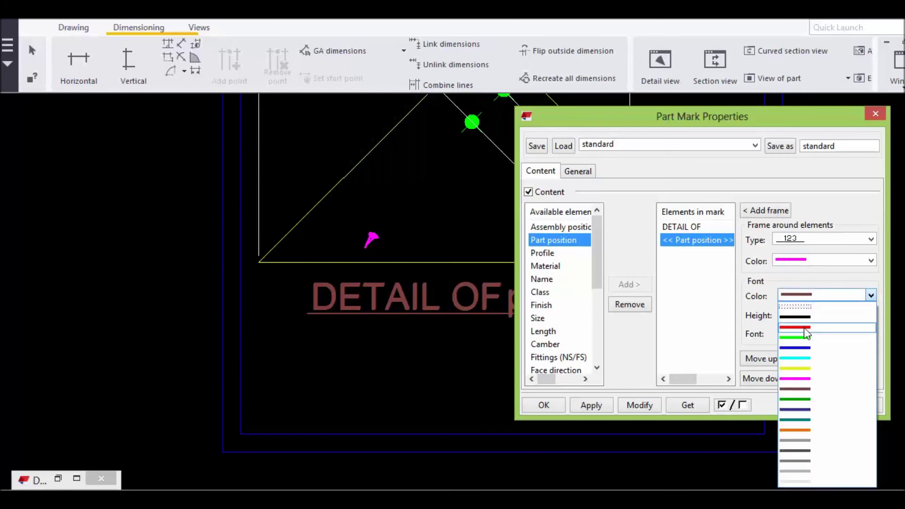
left_click(792, 361)
left_click(649, 408)
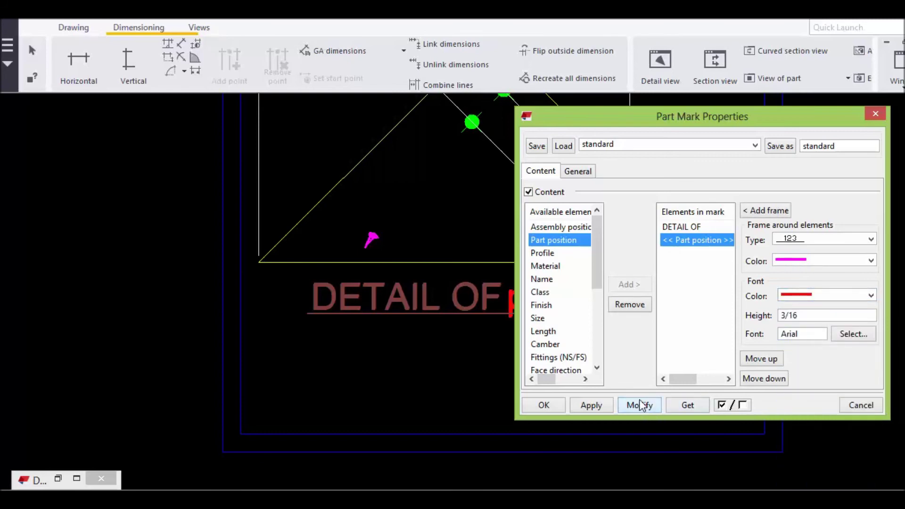
left_click(672, 229)
left_click(790, 295)
left_click(799, 328)
left_click(643, 406)
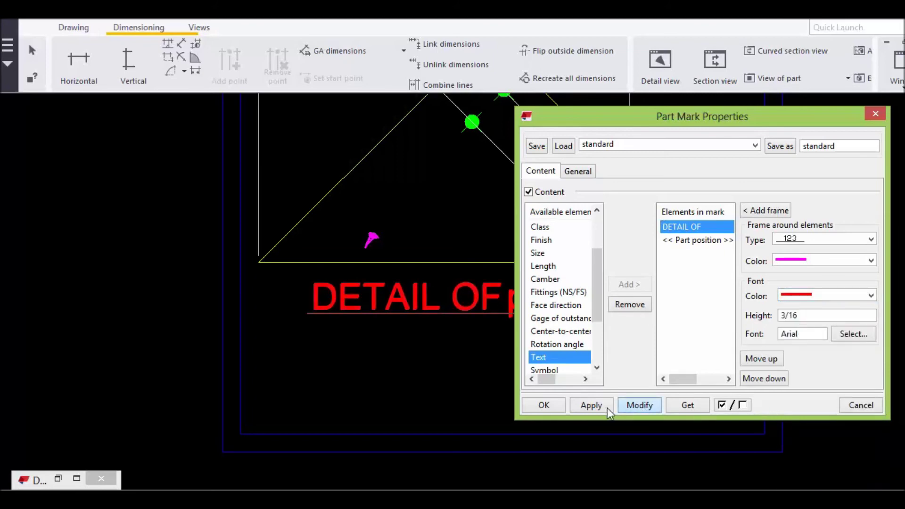
- Set the color of the part mark's underline frame to red
left_click(584, 173)
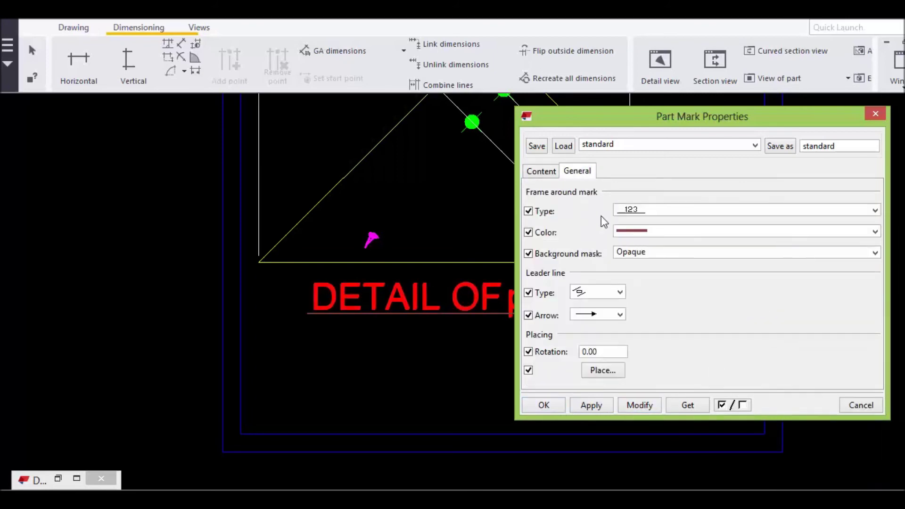
left_click(634, 231)
left_click(631, 264)
left_click(556, 405)
- Reposition the red part mark so it sits roughly centered beneath the gusset plate's lower edge
left_click_drag(486, 298, 425, 302)
scroll(461, 323, "down", 4)
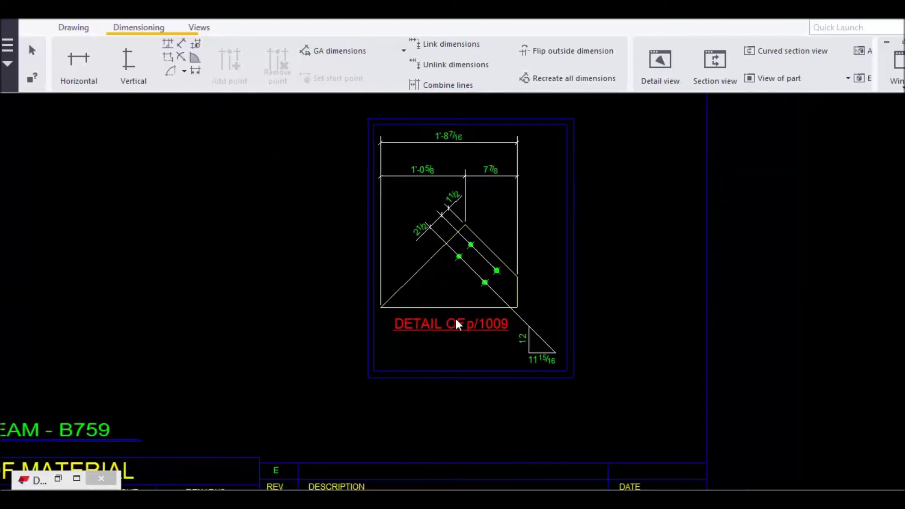
scroll(471, 355, "up", 4)
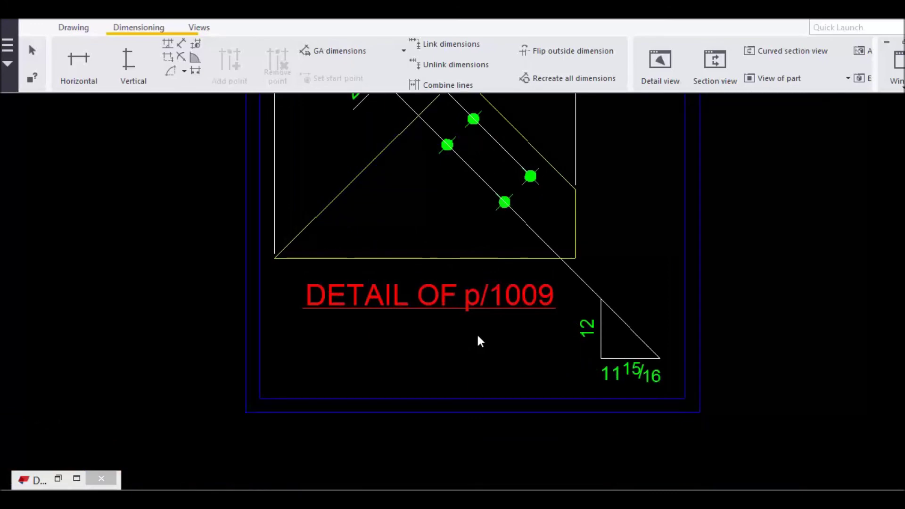
scroll(481, 332, "down", 4)
scroll(488, 344, "up", 4)
scroll(479, 313, "down", 4)
scroll(483, 310, "up", 4)
- Add a mark to the gusset plate's bolt group
middle_click_drag(600, 327, 601, 308)
scroll(534, 287, "up", 3)
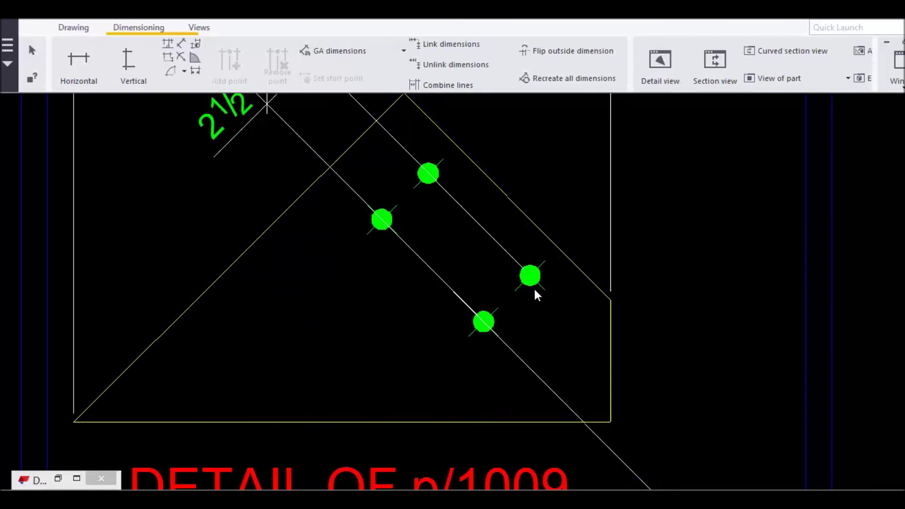
scroll(539, 275, "up", 3)
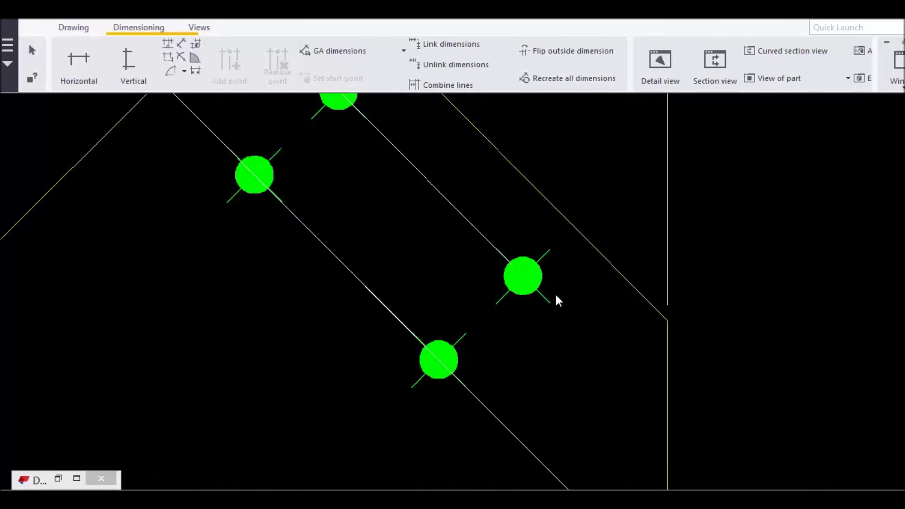
right_click(530, 279)
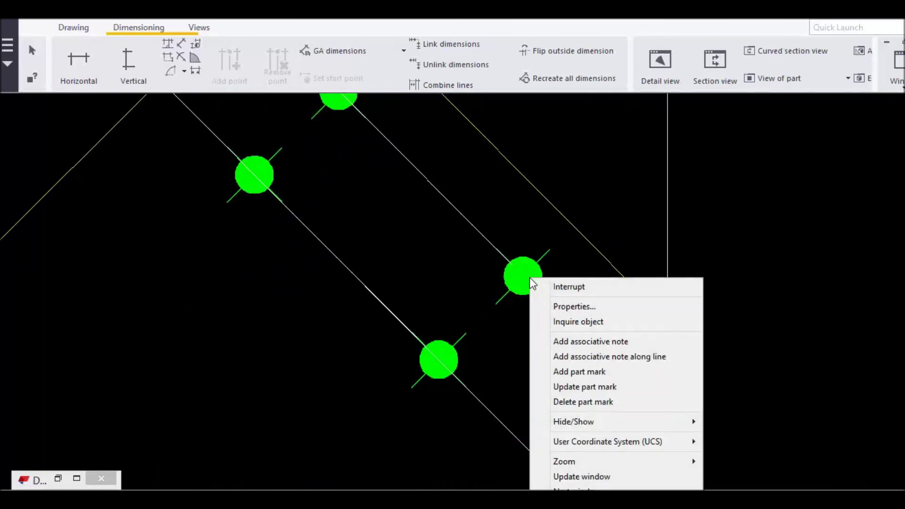
left_click(574, 372)
scroll(593, 366, "down", 5)
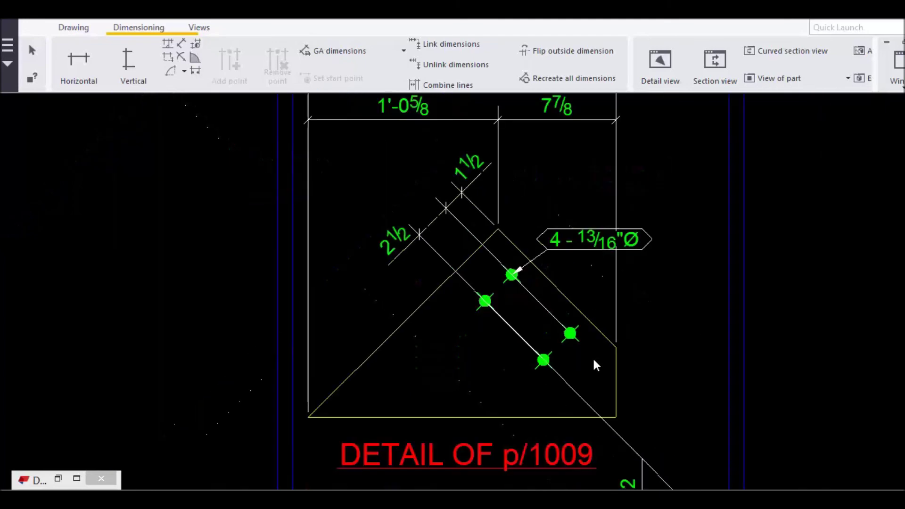
- Remove the Number of bolts element from the gusset plate's bolt mark content and apply the change to the mark
left_click(572, 238)
scroll(579, 238, "up", 3)
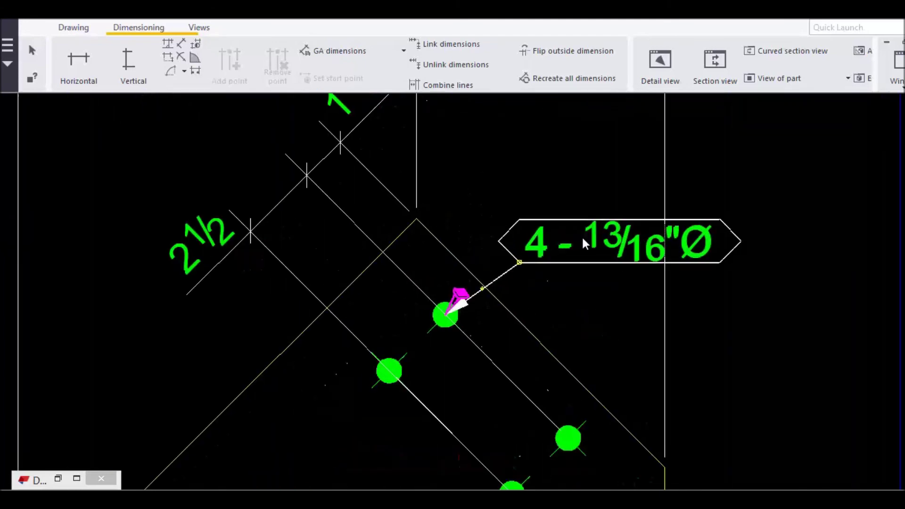
double_click(613, 246)
middle_click_drag(459, 198, 355, 198)
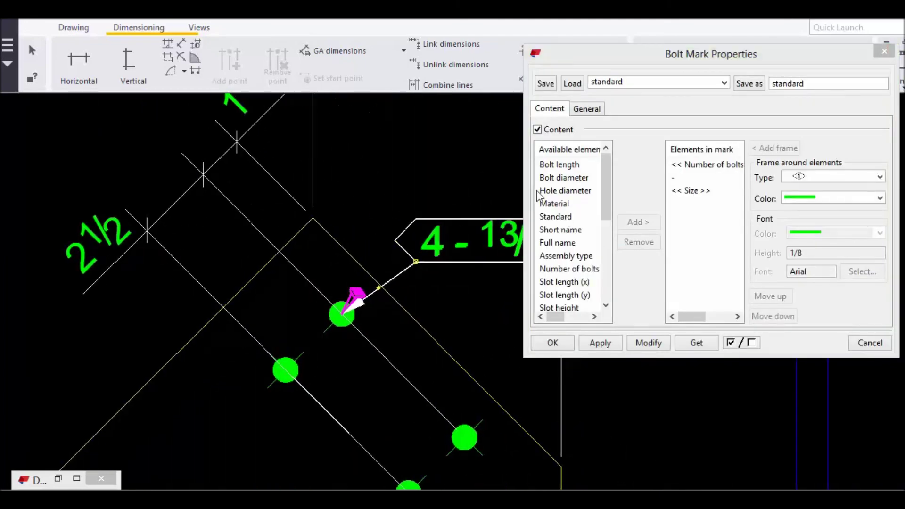
left_click(703, 165)
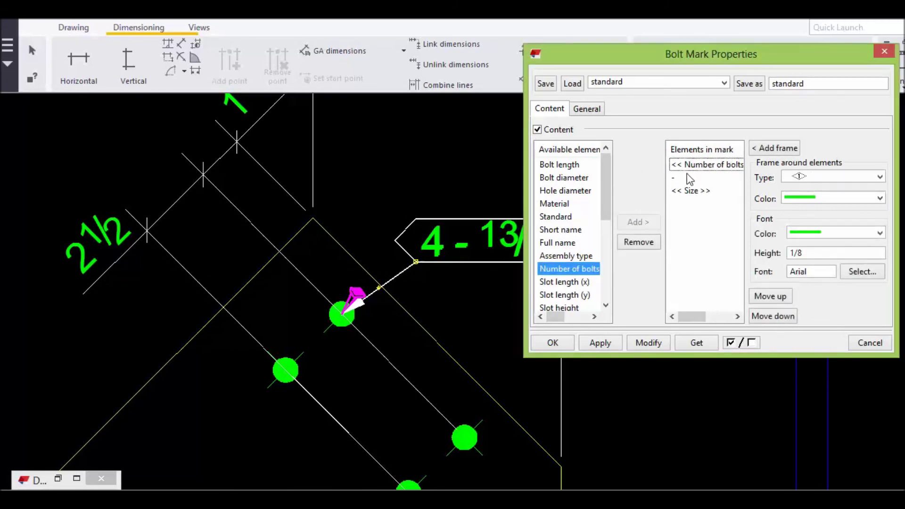
left_click(644, 244)
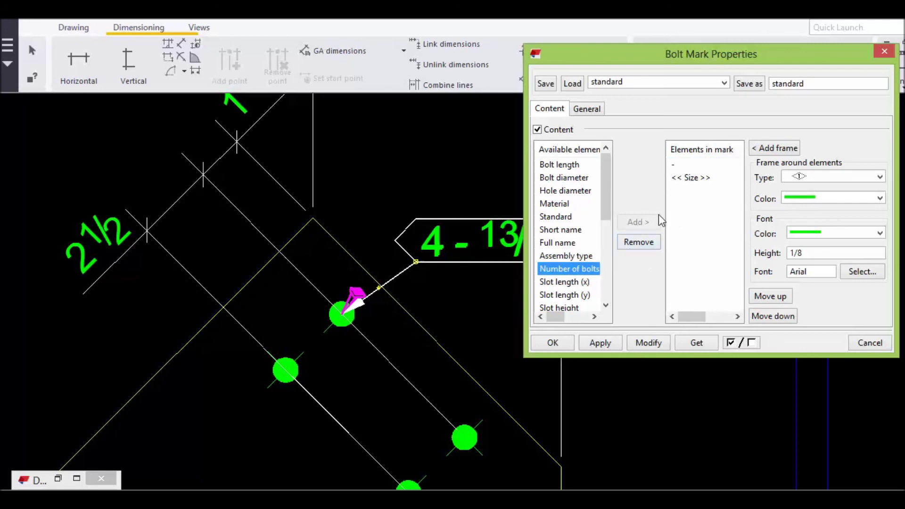
left_click(649, 343)
- Remove the "-" text element from the bolt mark so only Size remains, and update the mark in the drawing
middle_click_drag(427, 312, 349, 304)
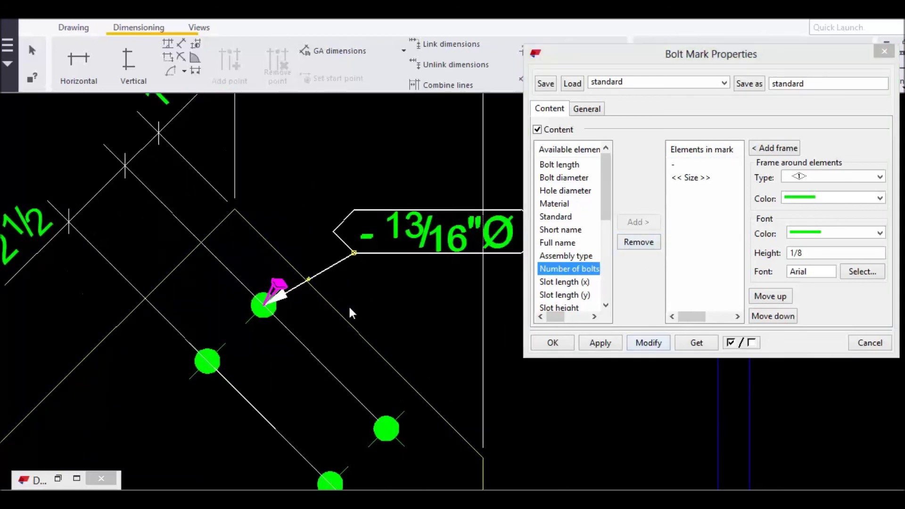
scroll(350, 308, "up", 1)
left_click(675, 164)
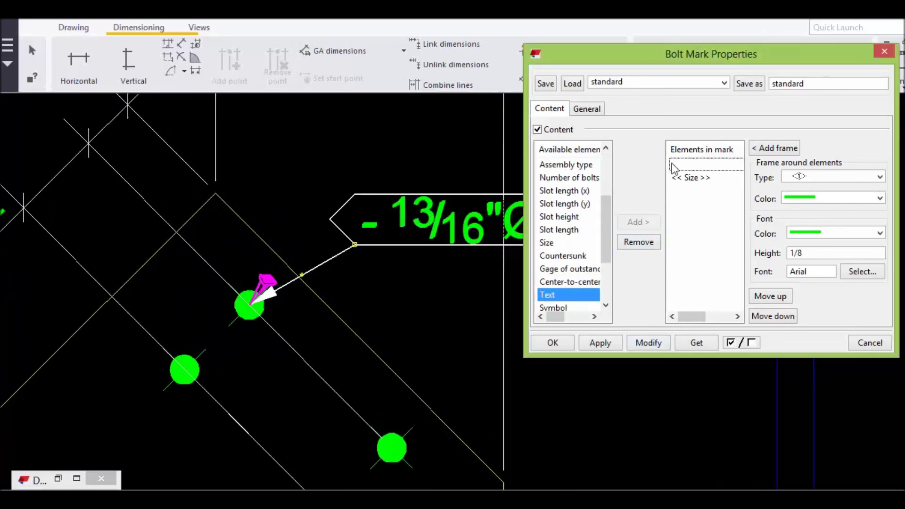
left_click(640, 244)
left_click(668, 343)
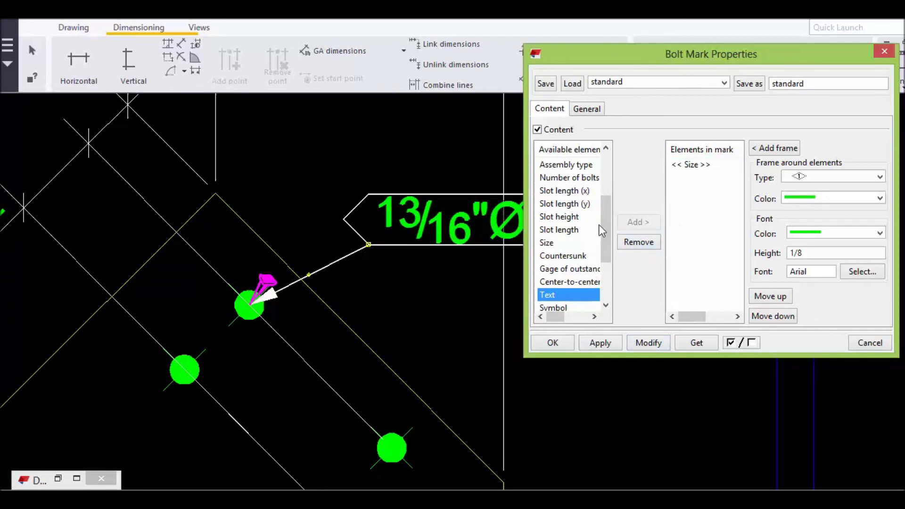
- Add the Number of bolts element and a "-" text element to the bolt mark content
left_click(605, 207)
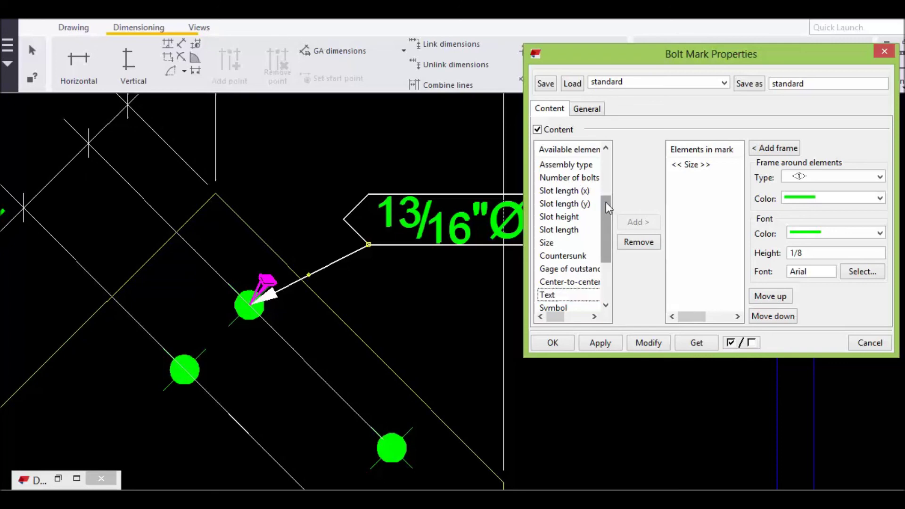
left_click(595, 178)
left_click(637, 222)
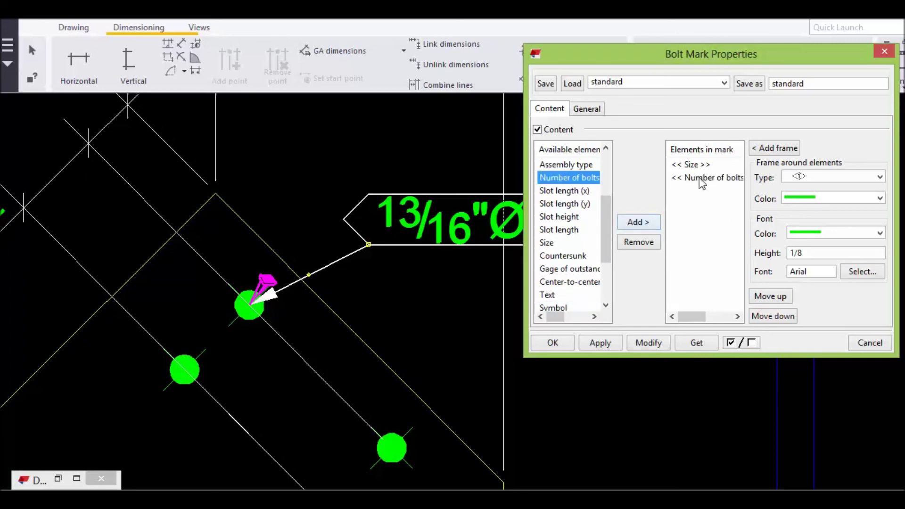
scroll(575, 227, "down", 2)
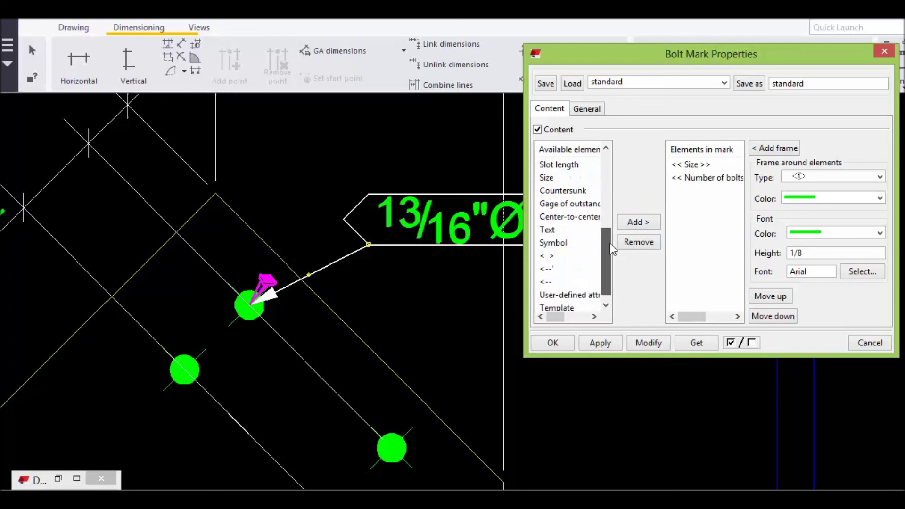
double_click(555, 229)
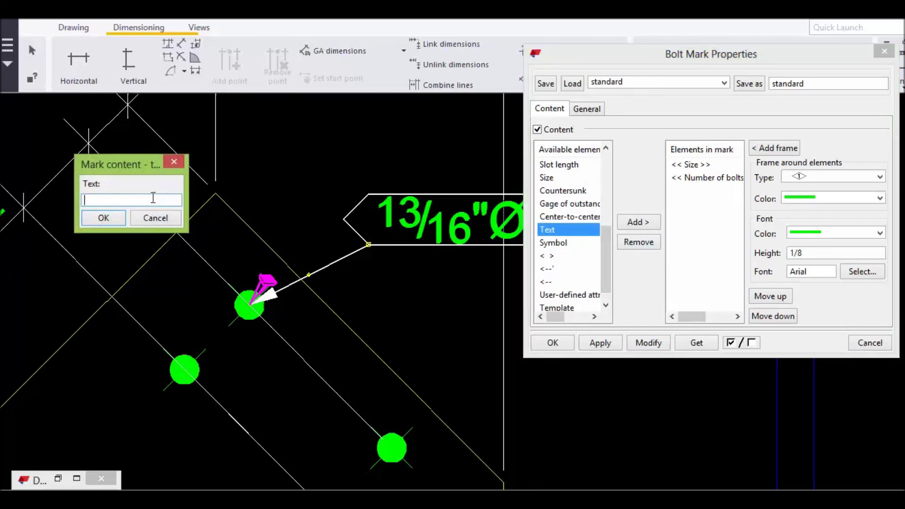
type("-")
left_click(87, 217)
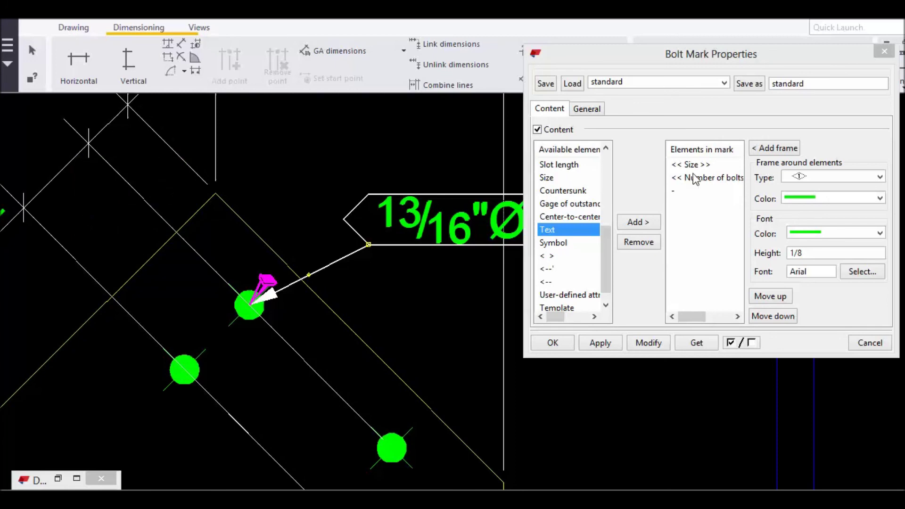
- Reorder the bolt mark elements to Number of bolts, "-", Size, then apply the content and close the mark properties
left_click(771, 296)
left_click(673, 190)
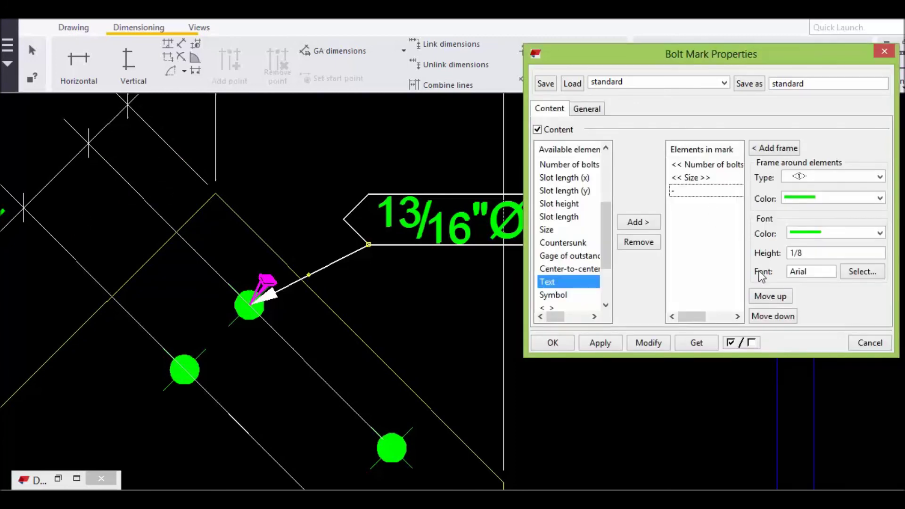
left_click(770, 297)
left_click(705, 215)
left_click(697, 190)
left_click(689, 177)
left_click(689, 165)
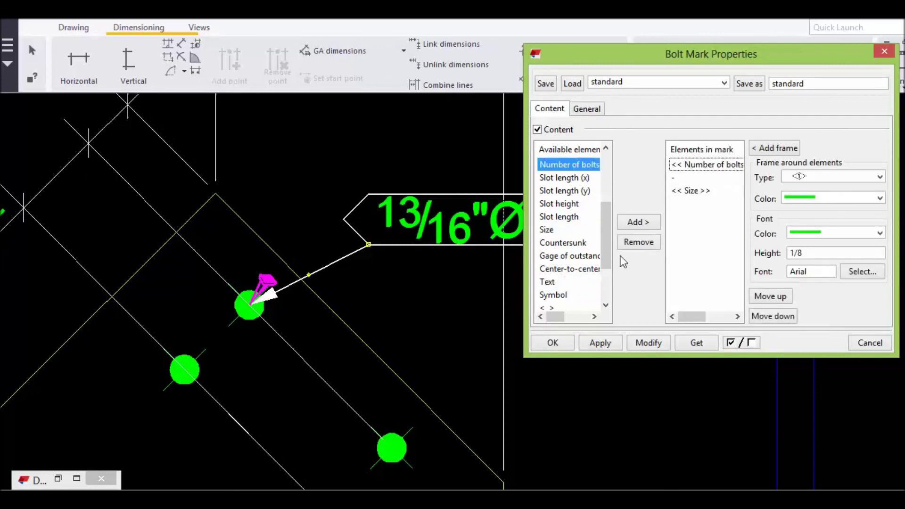
left_click(649, 344)
left_click(553, 343)
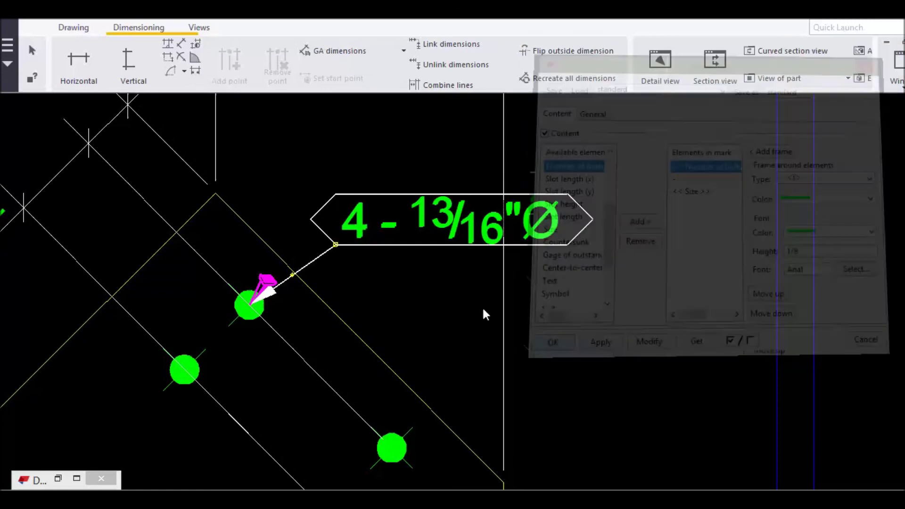
- Move the bolt mark outward from the bolt group so its frame extends past the gusset plate's vertical edge
scroll(485, 304, "down", 2)
left_click_drag(449, 259, 512, 268)
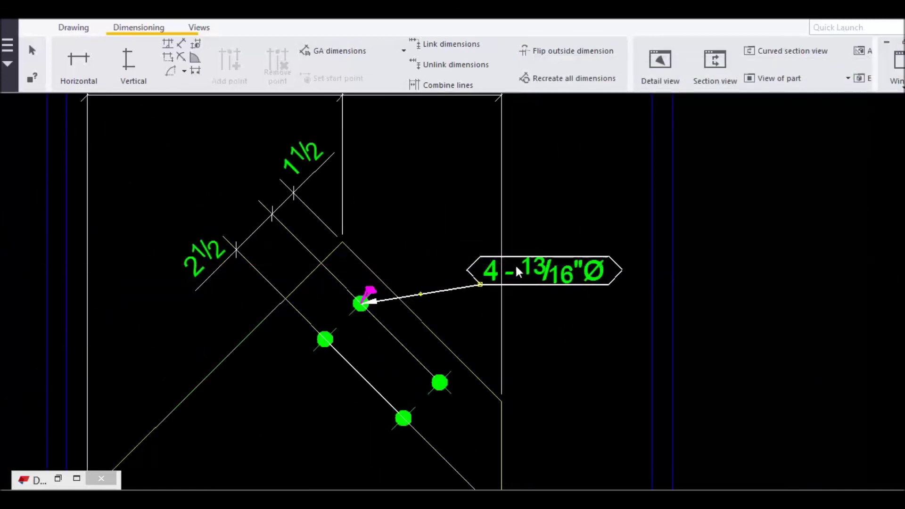